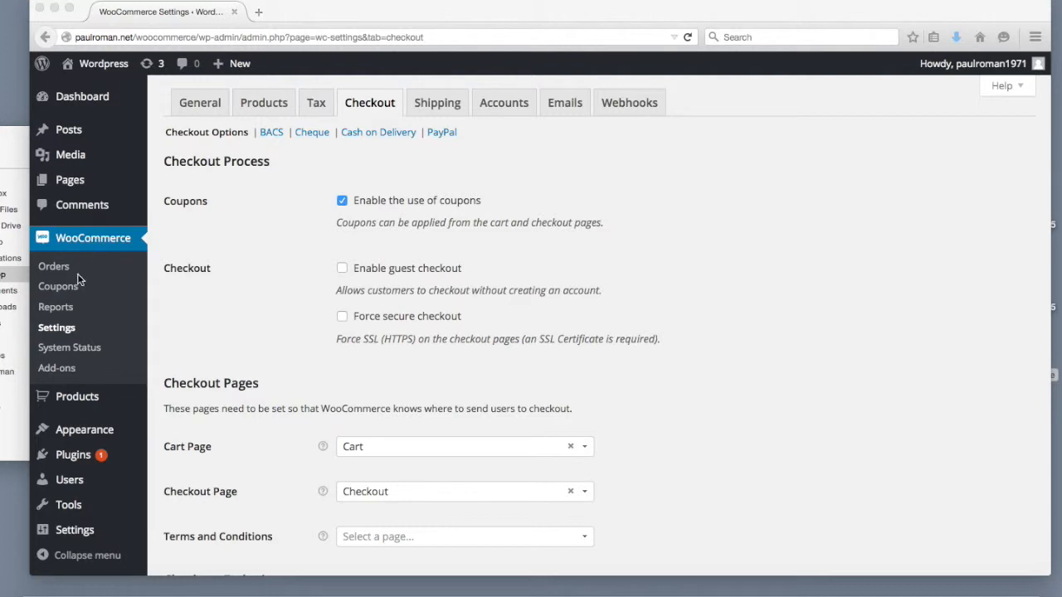
Look through the WooCommerce checkout settings and the BACS, Cheque, Cash on Delivery and PayPal payment sections
{"action": "left_click", "coordinate": [60, 332]}
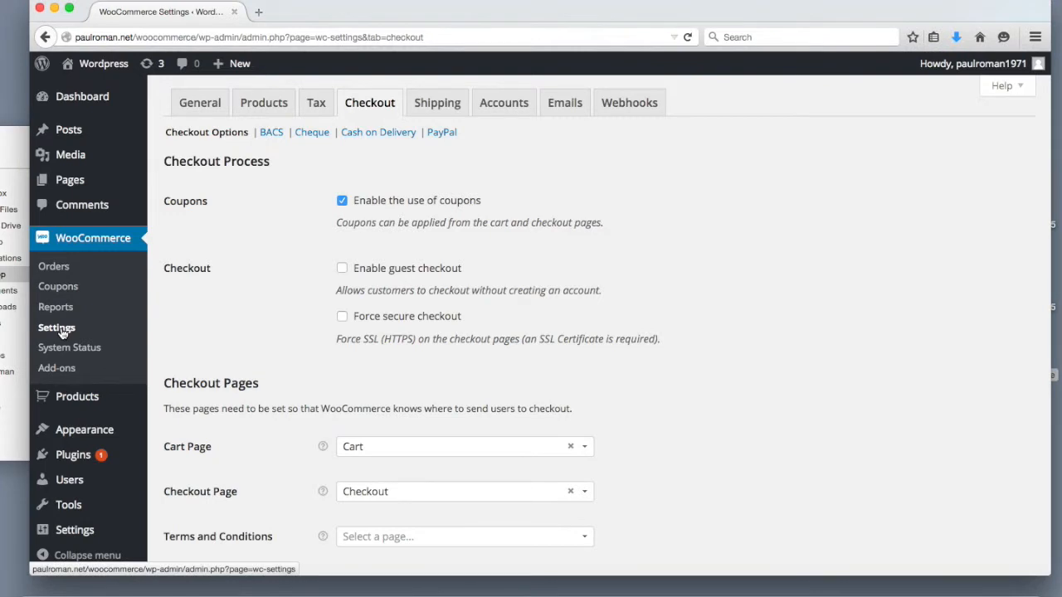
{"action": "left_click", "coordinate": [201, 106]}
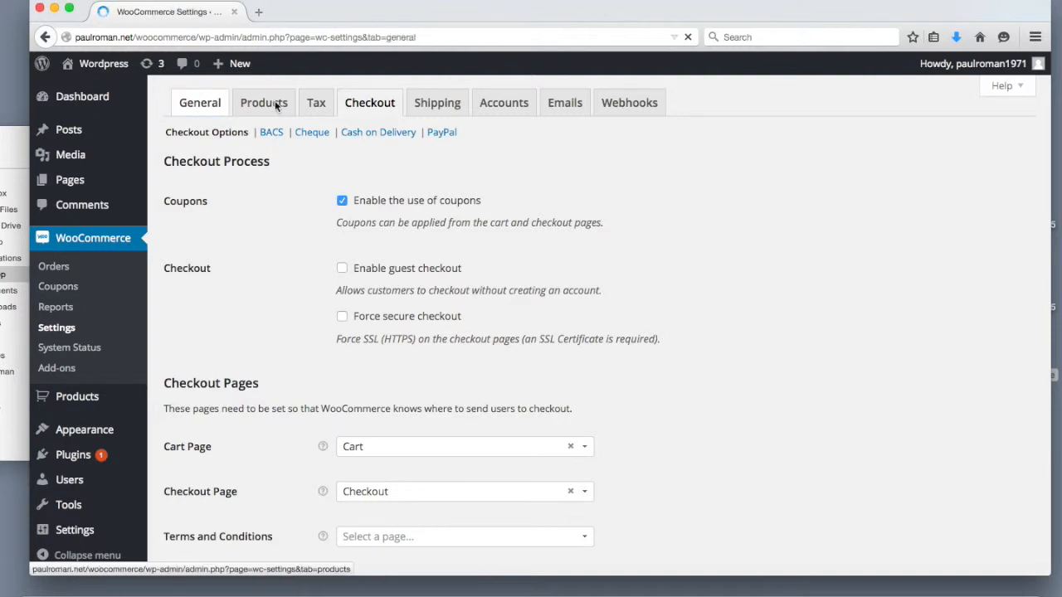
{"action": "left_click", "coordinate": [374, 106]}
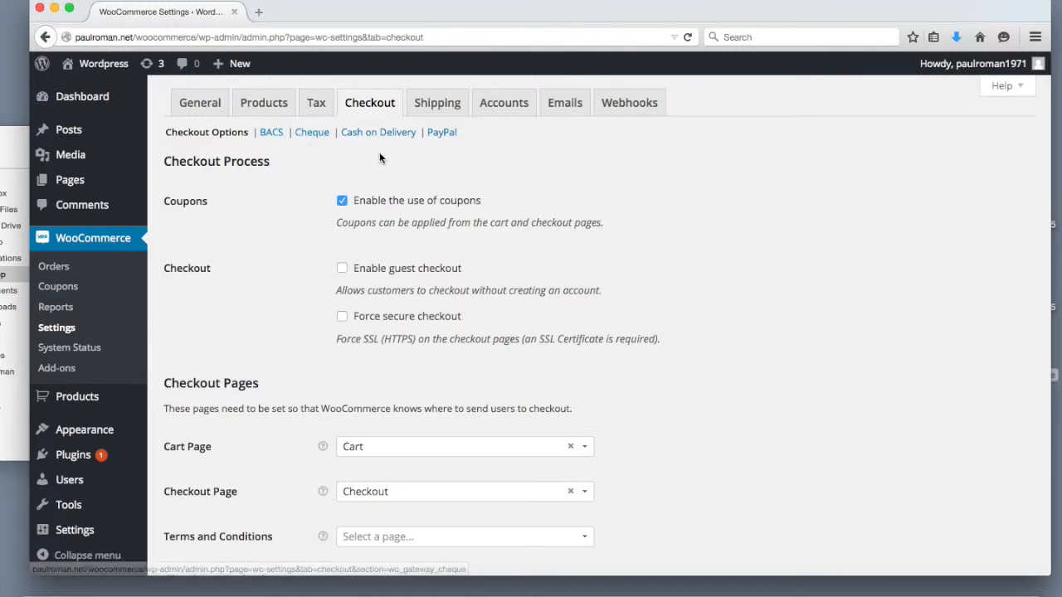
{"action": "left_click", "coordinate": [272, 132]}
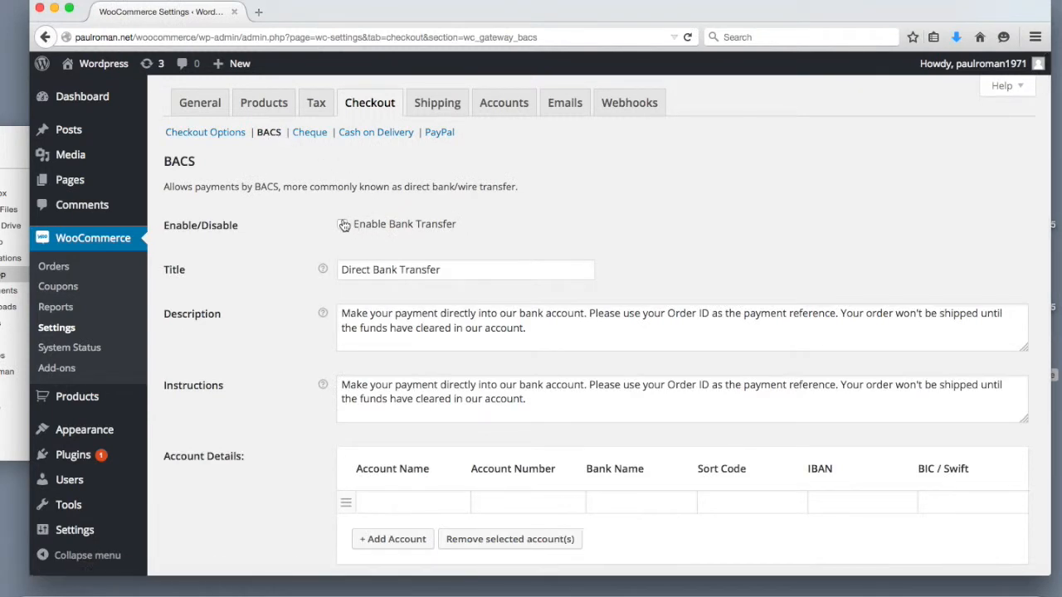
{"action": "left_click", "coordinate": [307, 136]}
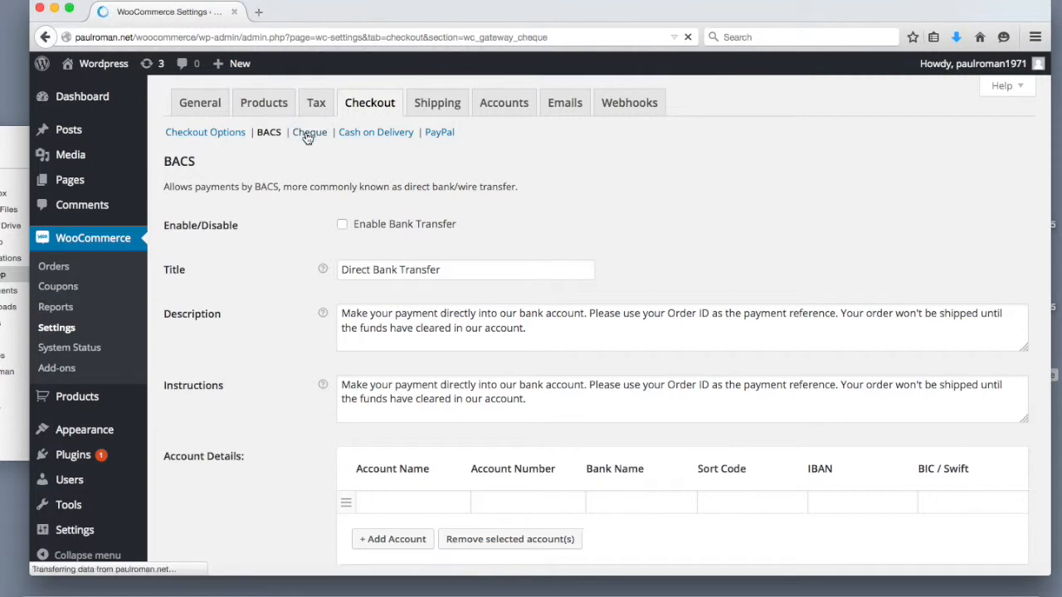
{"action": "left_click", "coordinate": [375, 134]}
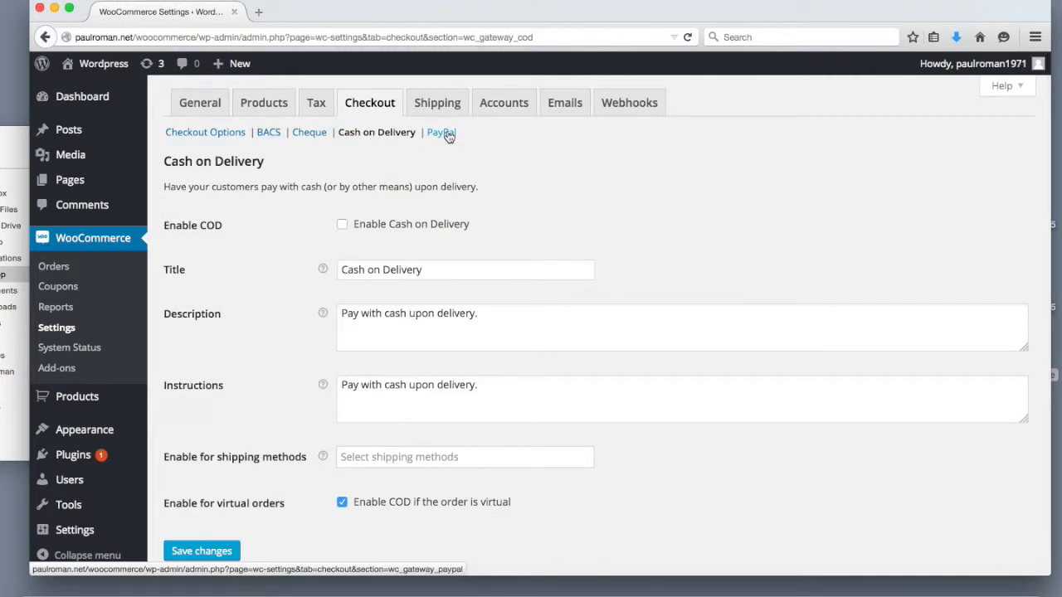
{"action": "left_click", "coordinate": [448, 135]}
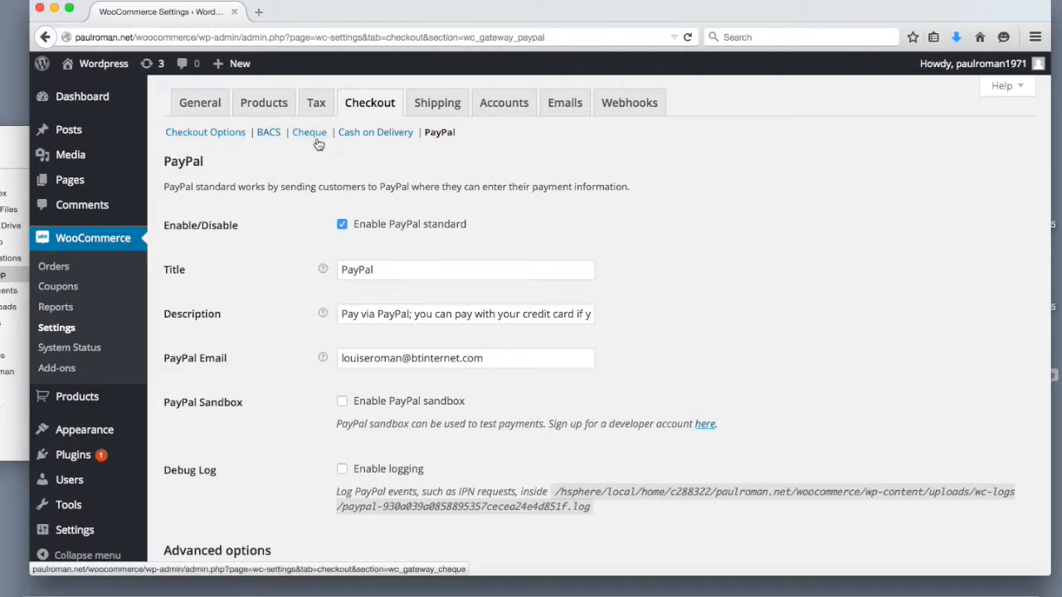
Turn on bank transfer in the BACS payment settings and switch to the Cheque settings without saving
{"action": "left_click", "coordinate": [270, 135]}
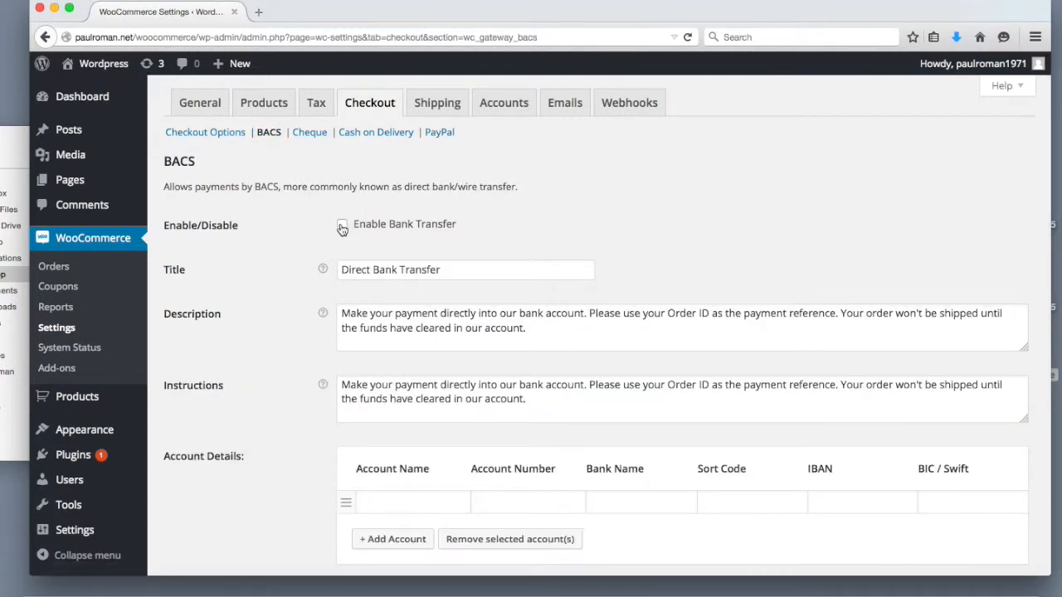
{"action": "left_click", "coordinate": [342, 227]}
{"action": "scroll", "coordinate": [382, 327], "scroll_direction": "down", "scroll_amount": 2}
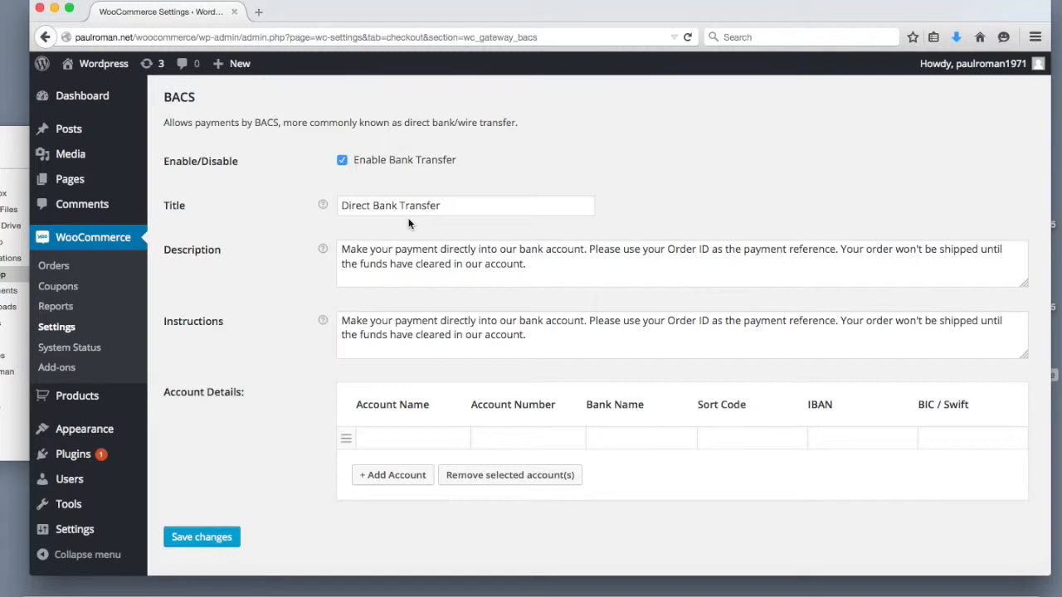
{"action": "scroll", "coordinate": [408, 223], "scroll_direction": "up", "scroll_amount": 1}
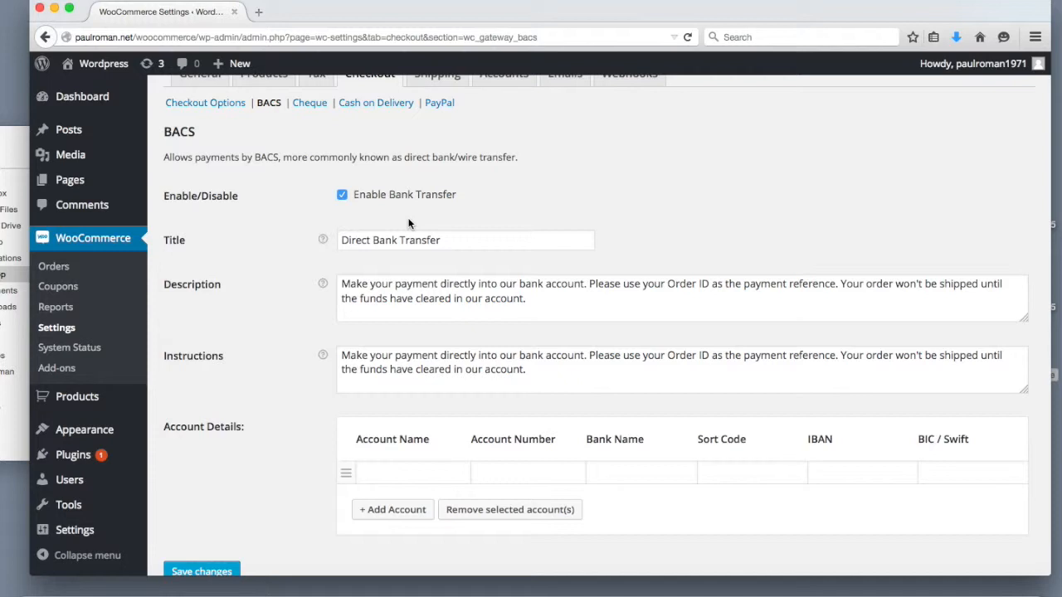
{"action": "left_click", "coordinate": [308, 103]}
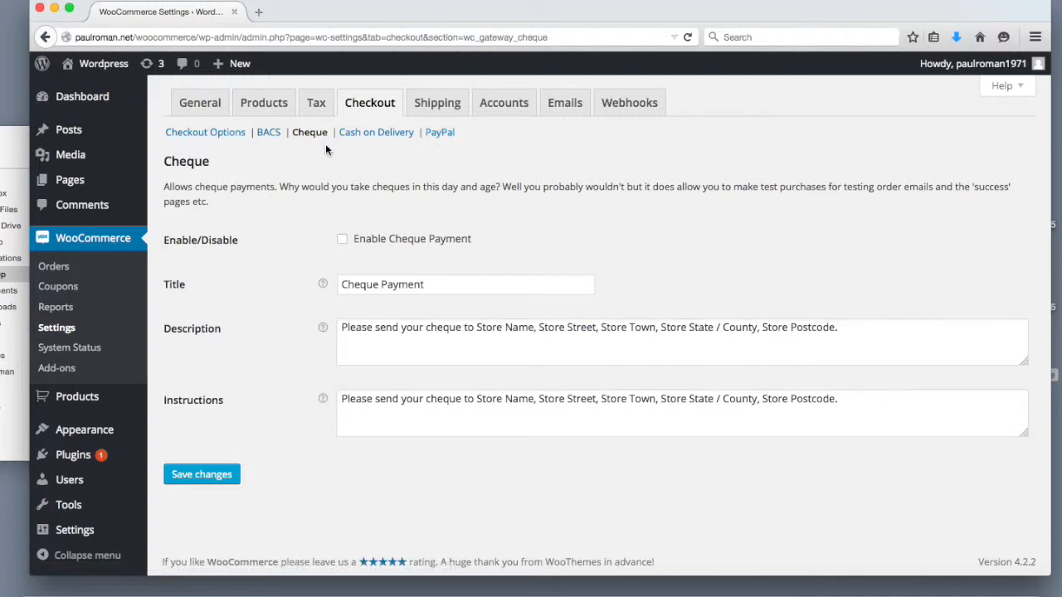
Switch to Finder, compress the woocommerce-gateway-sagepay-form folder in Payment Gateways into a zip archive, and select the archive
{"action": "left_click", "coordinate": [14, 164]}
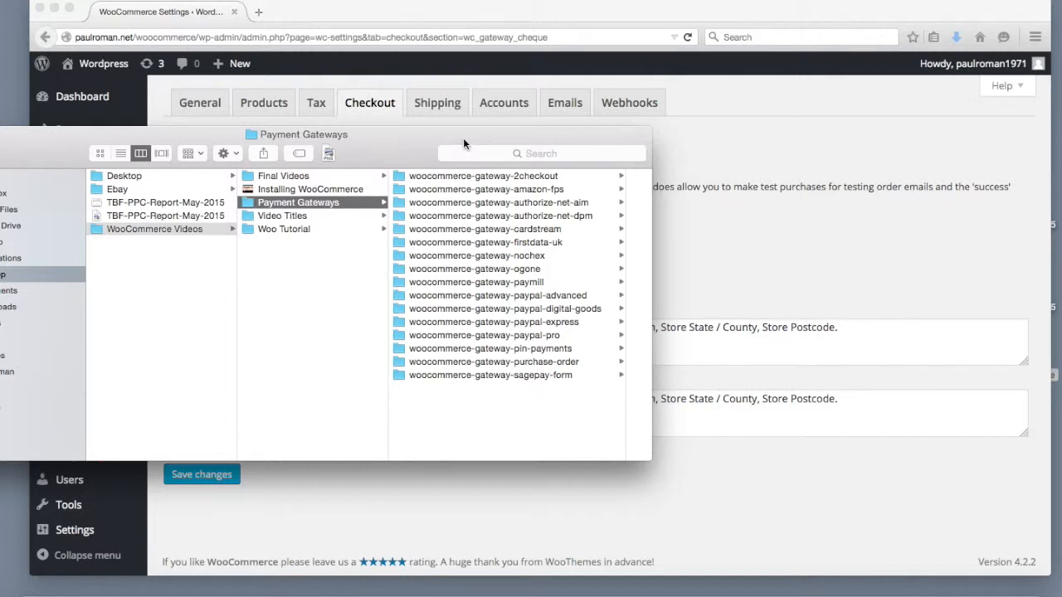
{"action": "left_click", "coordinate": [499, 375]}
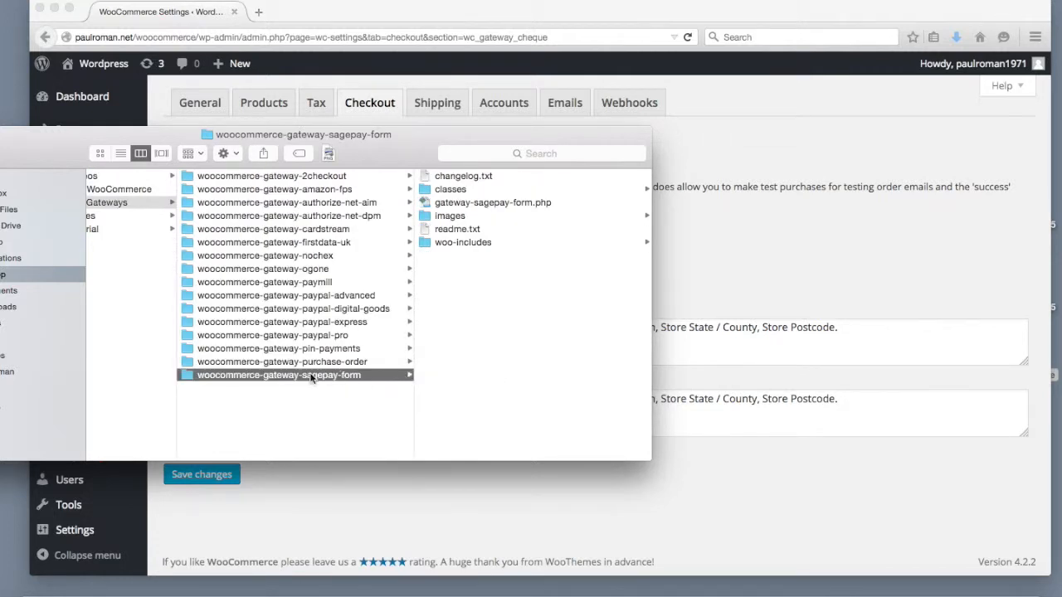
{"action": "right_click", "coordinate": [310, 376]}
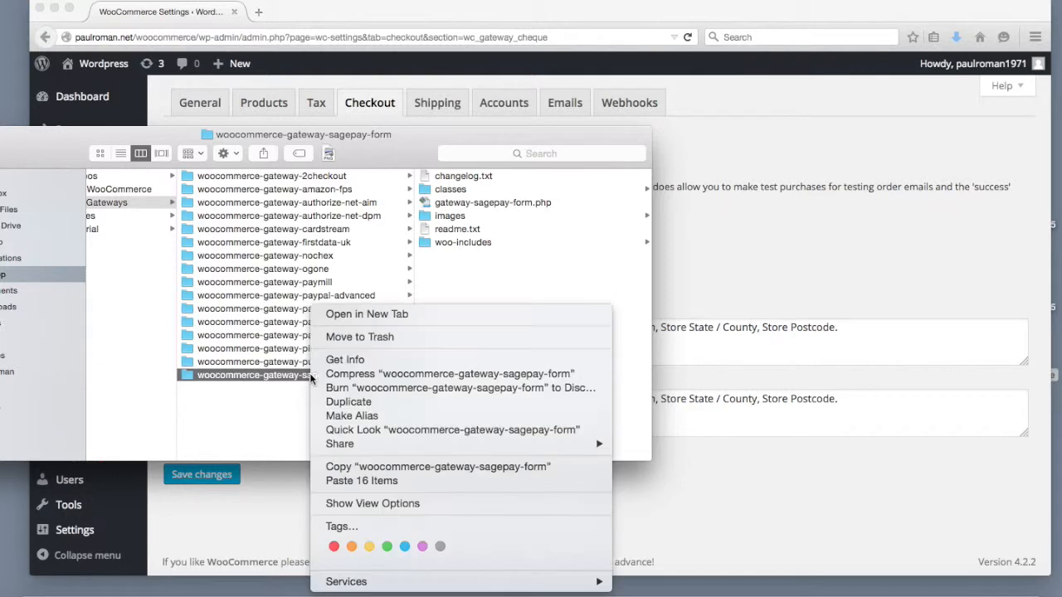
{"action": "left_click", "coordinate": [353, 375]}
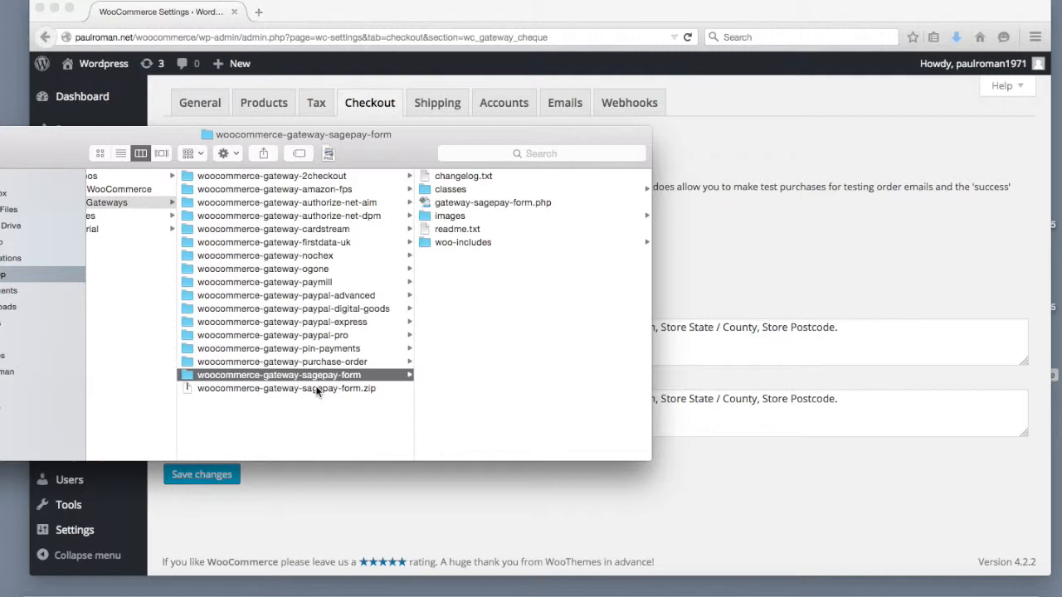
{"action": "left_click", "coordinate": [316, 389]}
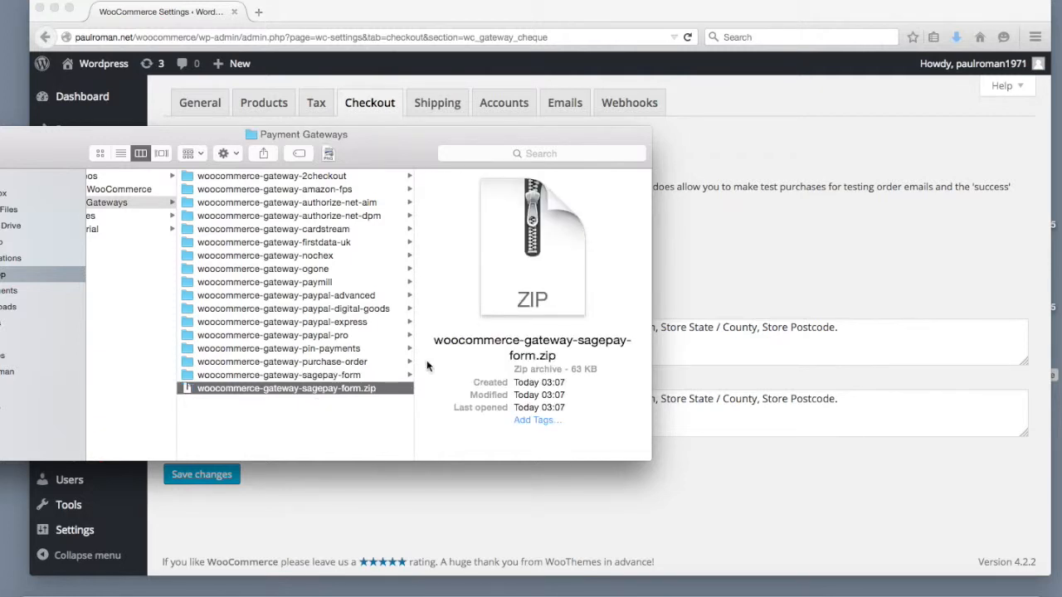
Return to the browser and open the WordPress form for uploading a new plugin
{"action": "left_click", "coordinate": [719, 276]}
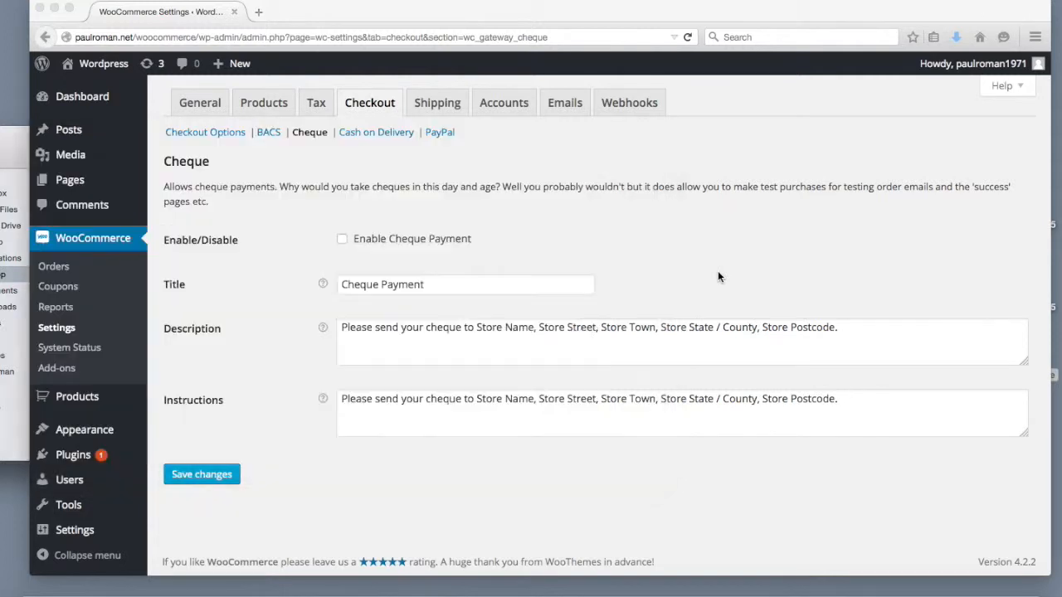
{"action": "mouse_move", "coordinate": [68, 456]}
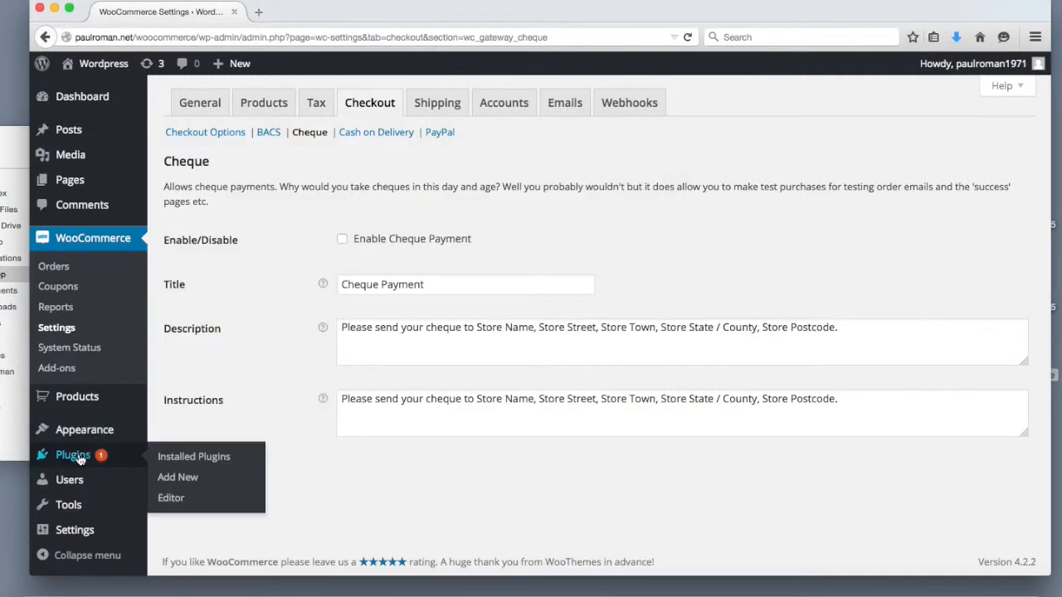
{"action": "left_click", "coordinate": [181, 479]}
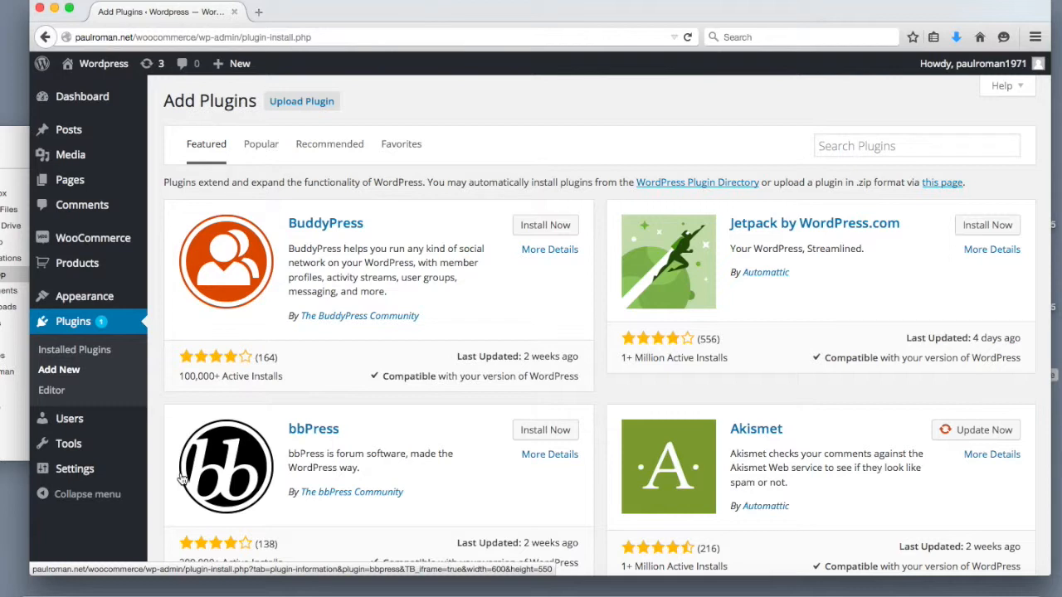
{"action": "left_click", "coordinate": [302, 103]}
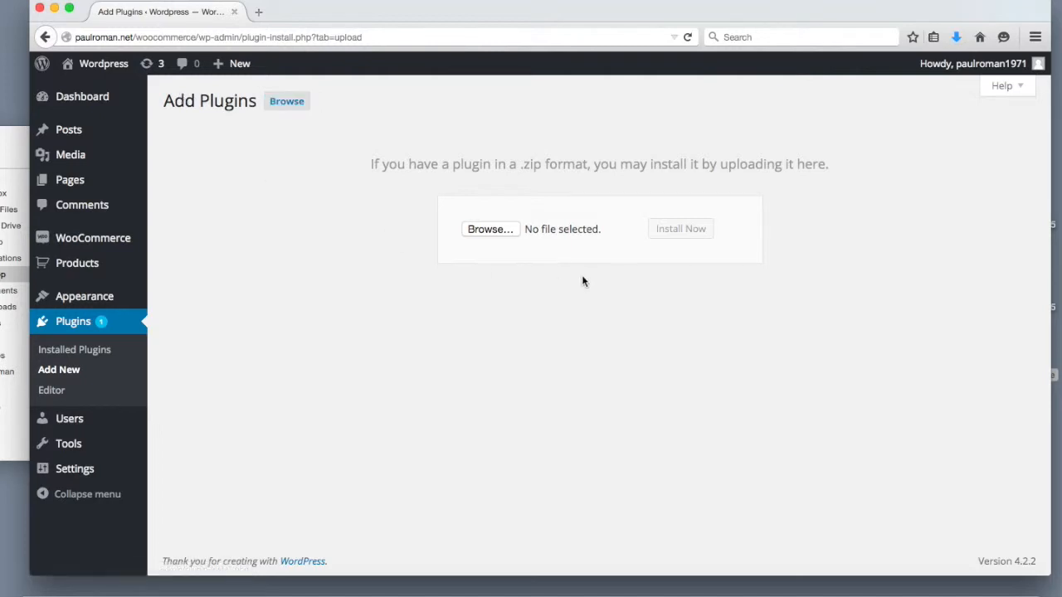
Choose woocommerce-gateway-sagepay-form.zip from WooCommerce Videos > Payment Gateways on the Desktop as the plugin file
{"action": "left_click", "coordinate": [489, 229]}
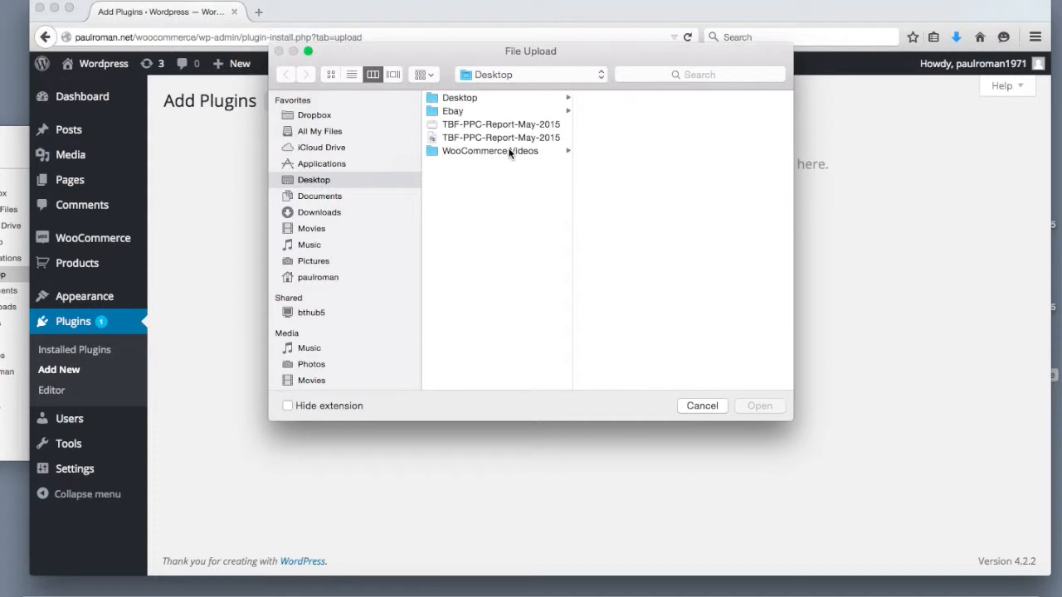
{"action": "left_click", "coordinate": [509, 151]}
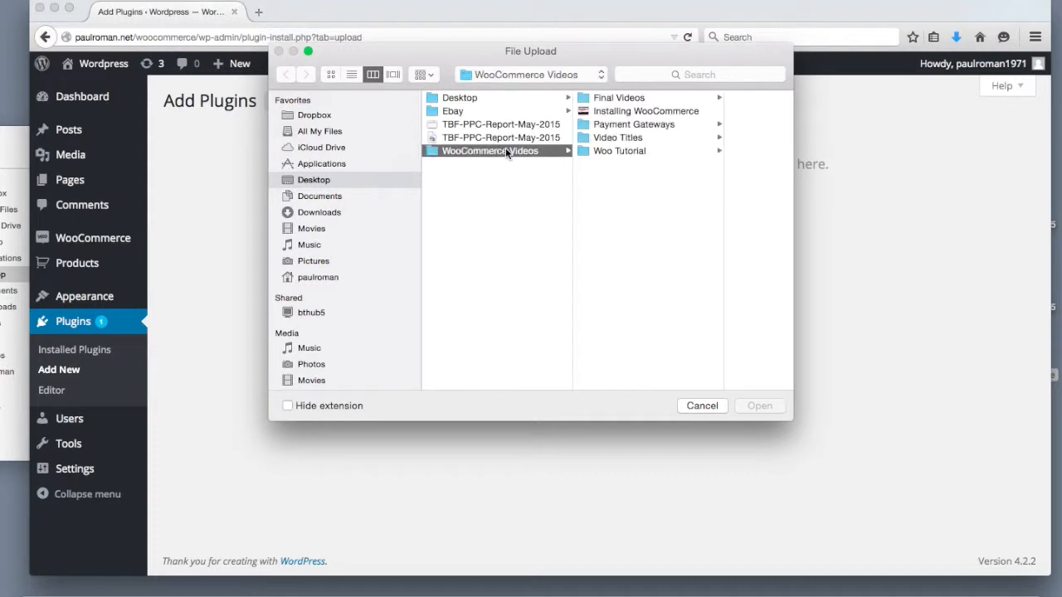
{"action": "left_click", "coordinate": [631, 125]}
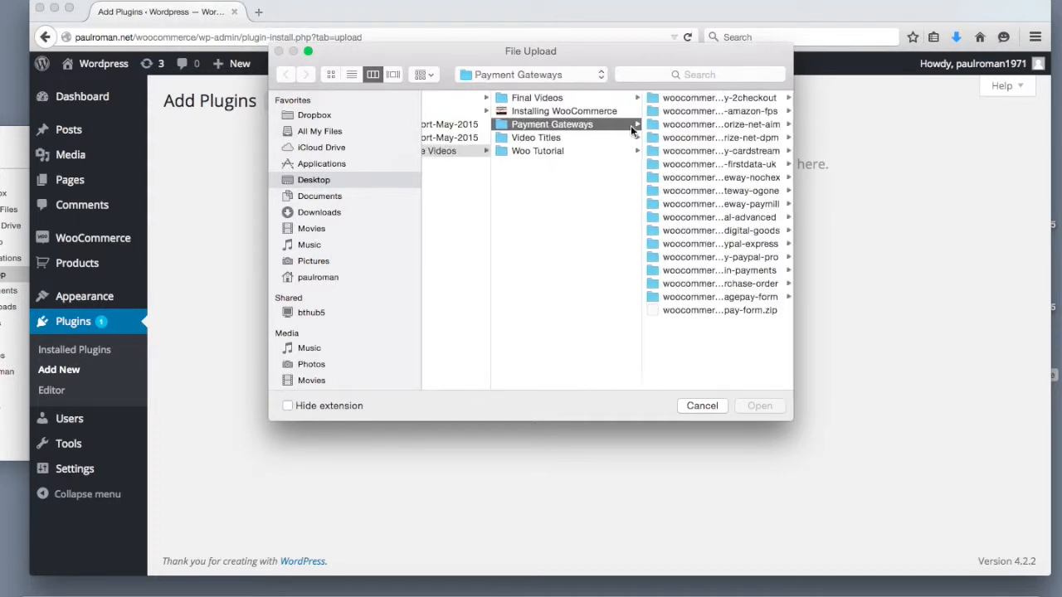
{"action": "left_click", "coordinate": [751, 309]}
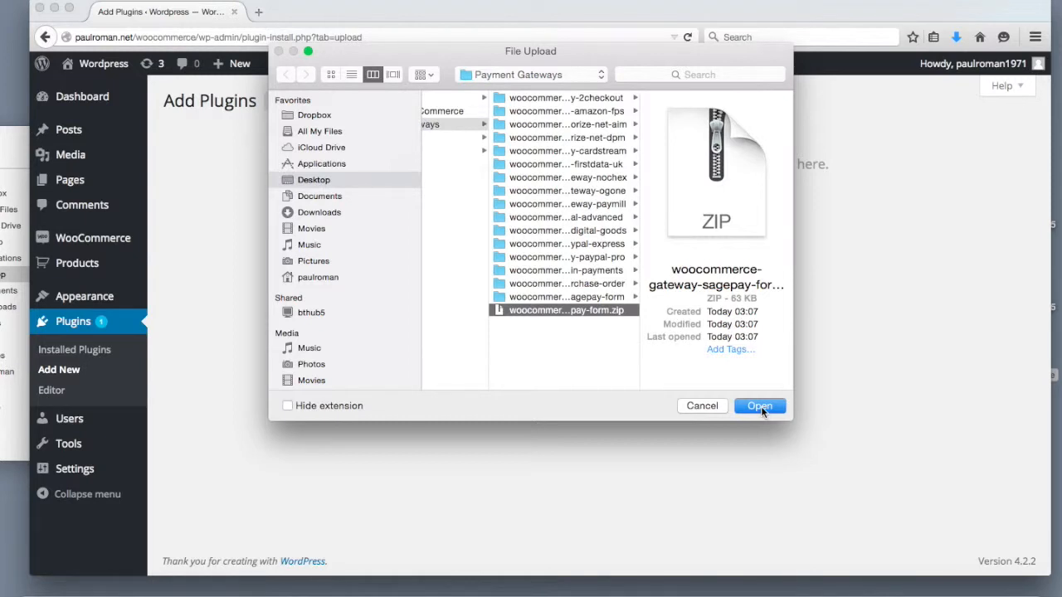
{"action": "left_click", "coordinate": [761, 406]}
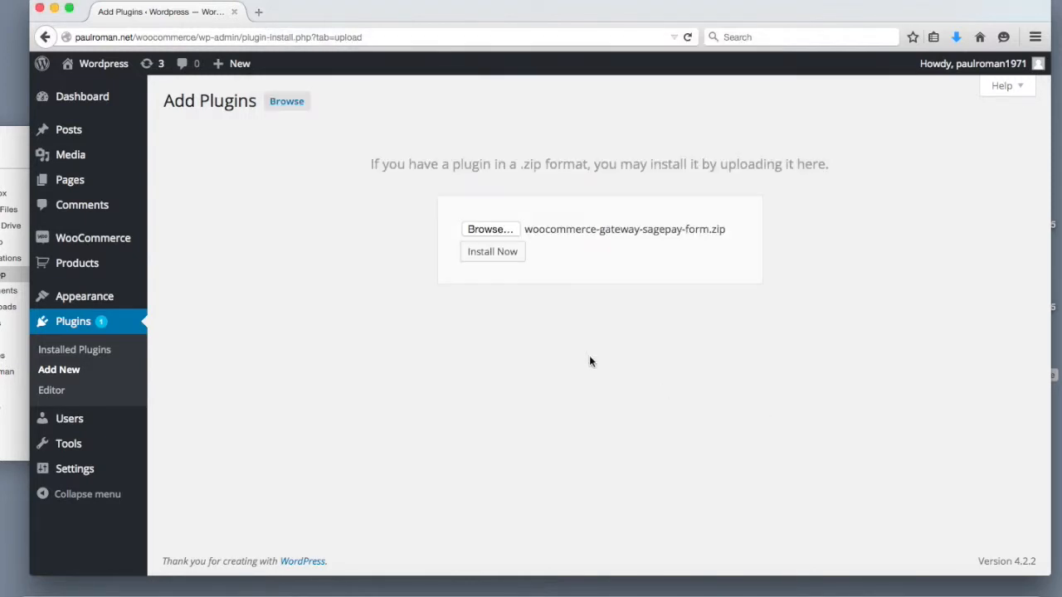
Install the uploaded SagePay Form gateway plugin and activate it
{"action": "left_click", "coordinate": [491, 255]}
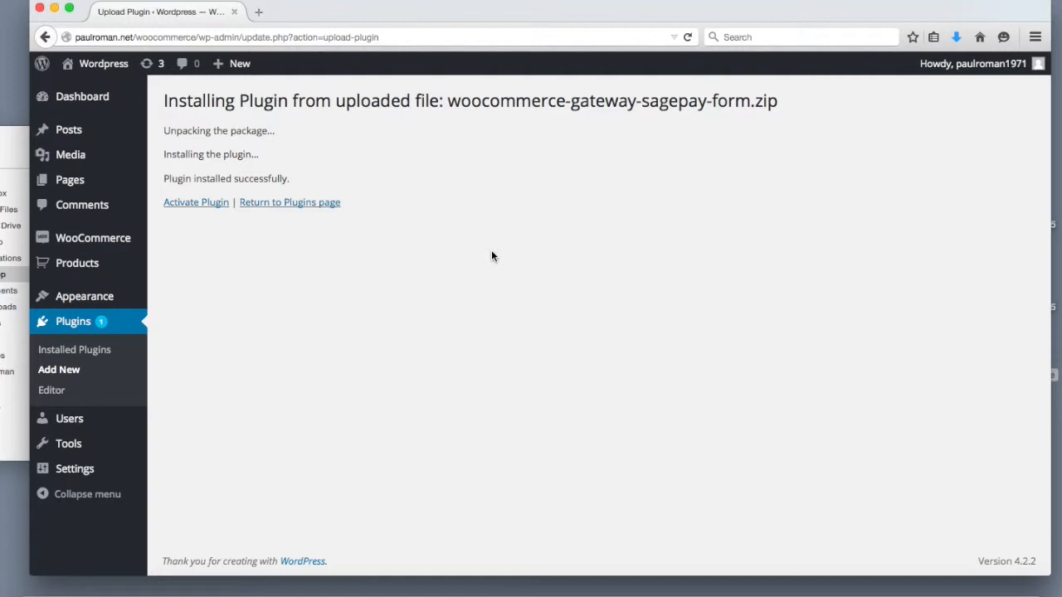
{"action": "left_click", "coordinate": [207, 206]}
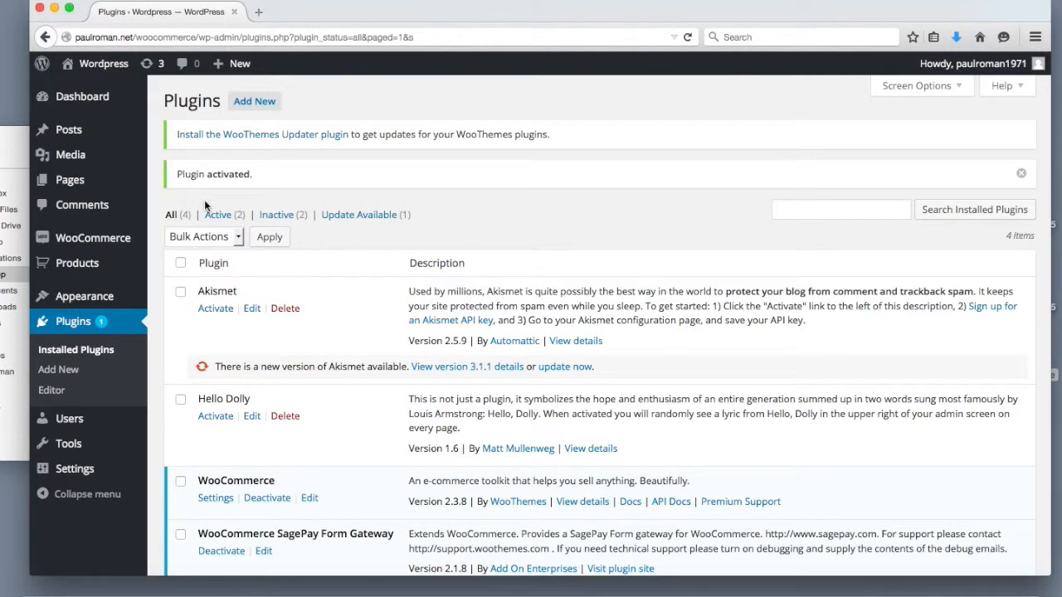
{"action": "scroll", "coordinate": [334, 285], "scroll_direction": "down", "scroll_amount": 3}
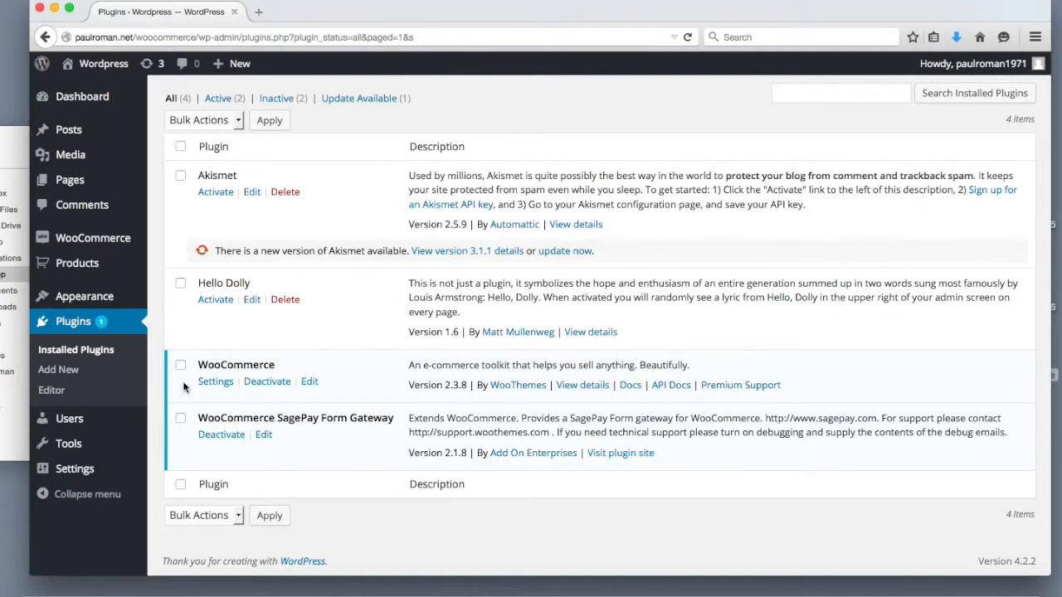
Enable SagePay Form in the WooCommerce checkout settings
{"action": "mouse_move", "coordinate": [102, 239]}
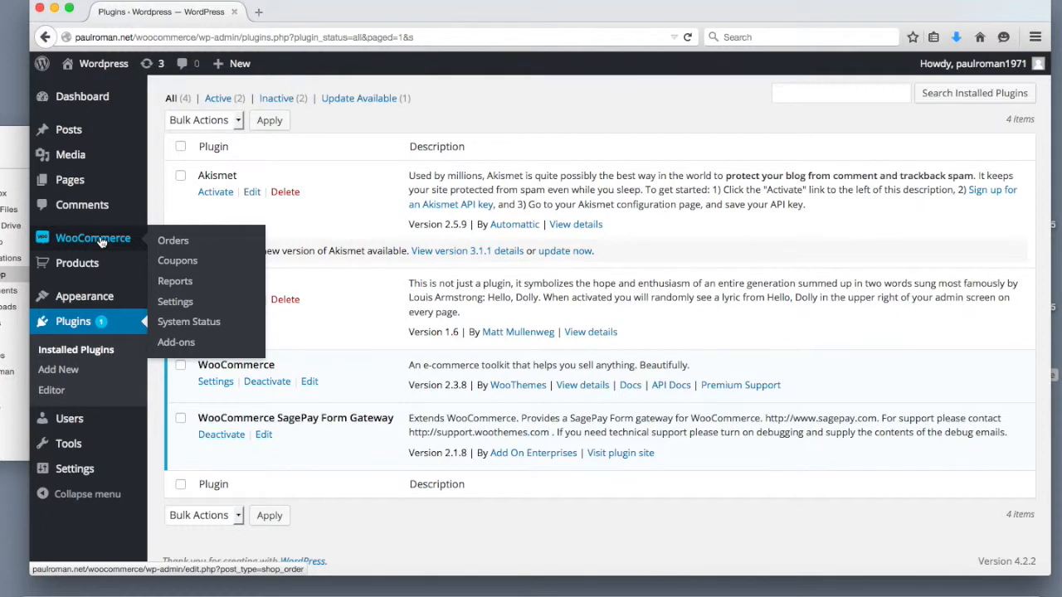
{"action": "left_click", "coordinate": [179, 305]}
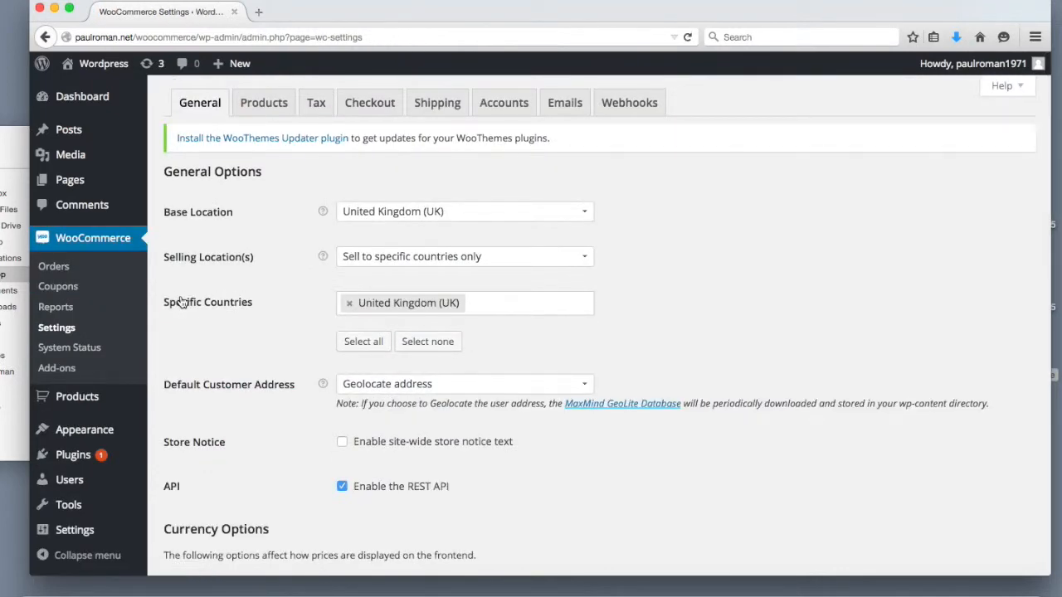
{"action": "left_click", "coordinate": [380, 109]}
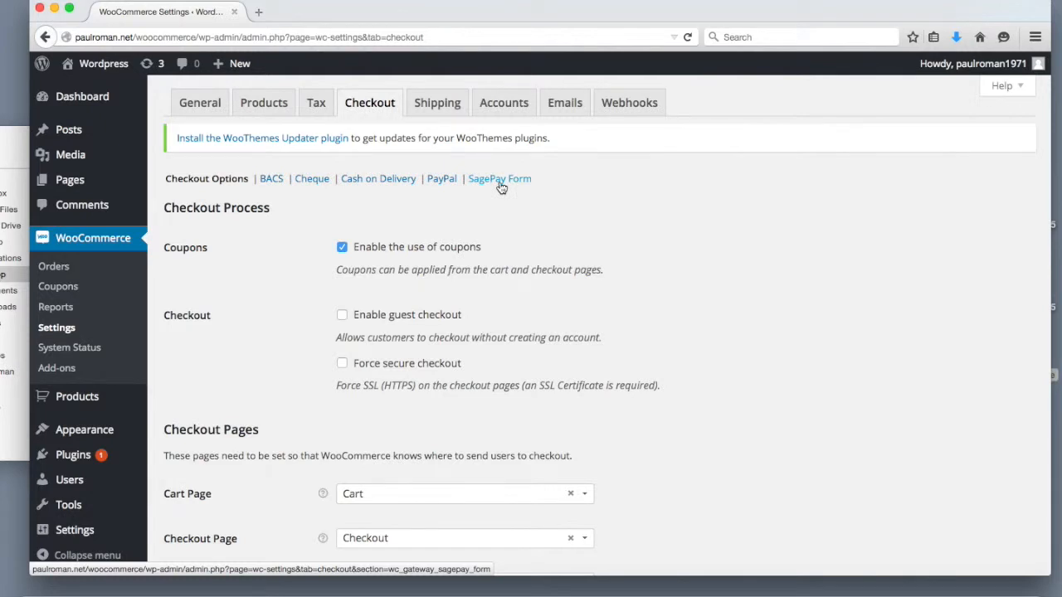
{"action": "left_click", "coordinate": [500, 181]}
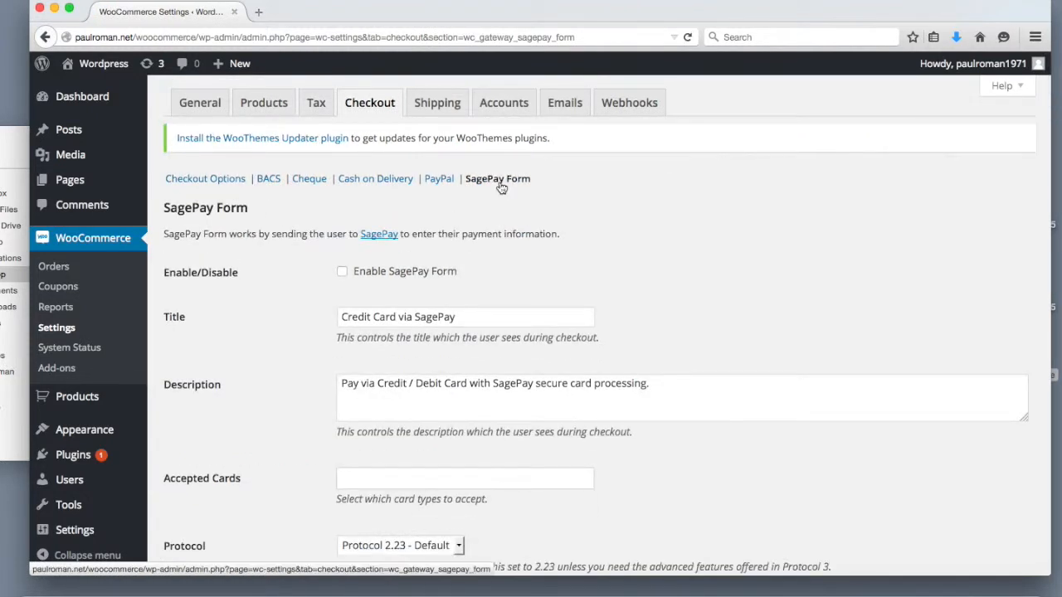
{"action": "scroll", "coordinate": [500, 186], "scroll_direction": "down", "scroll_amount": 1}
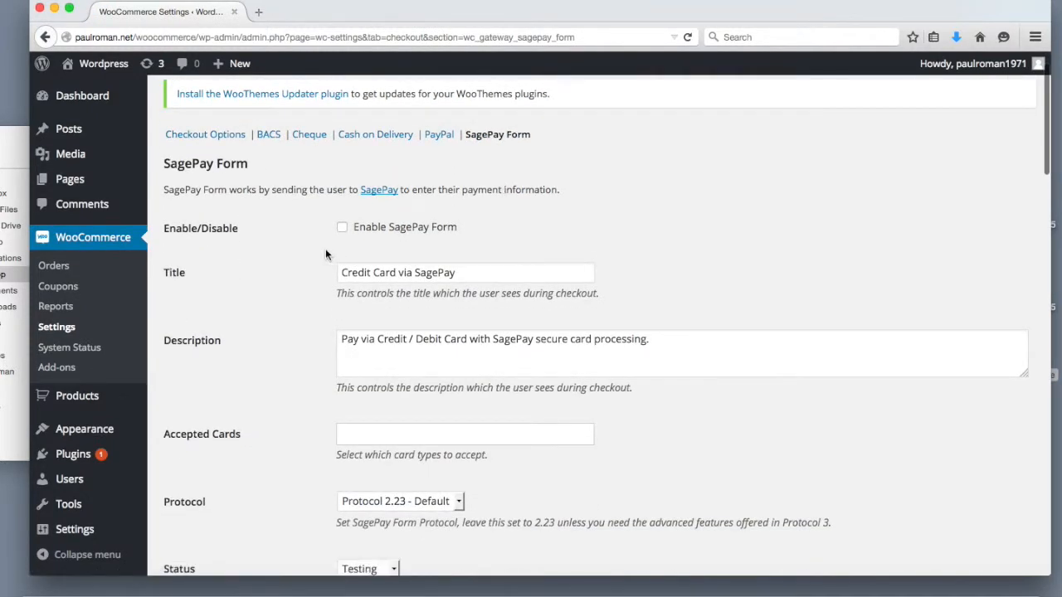
{"action": "left_click", "coordinate": [342, 229]}
{"action": "scroll", "coordinate": [515, 266], "scroll_direction": "down", "scroll_amount": 1}
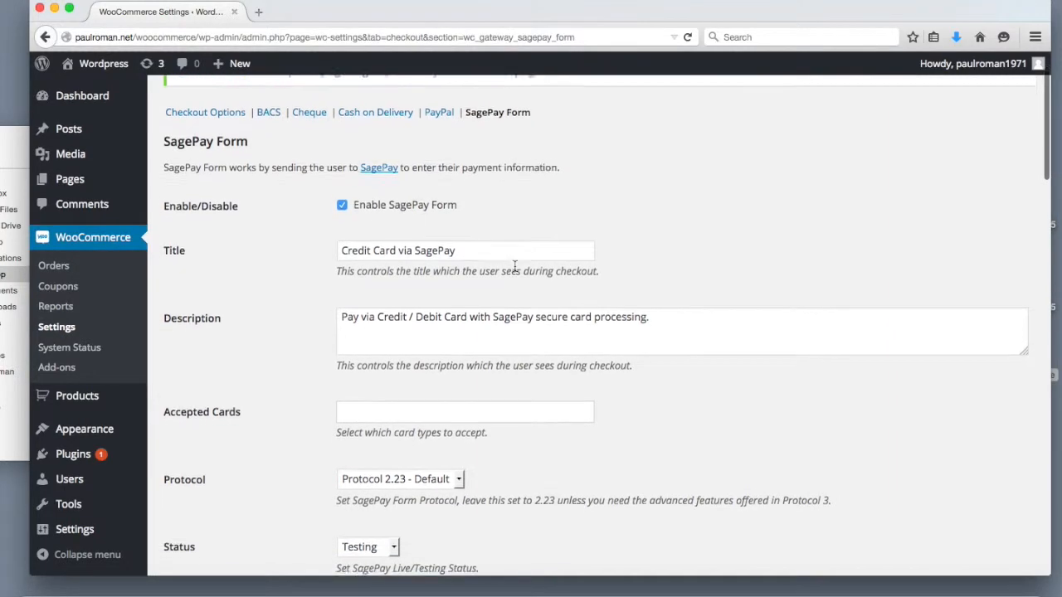
{"action": "scroll", "coordinate": [514, 265], "scroll_direction": "down", "scroll_amount": 2}
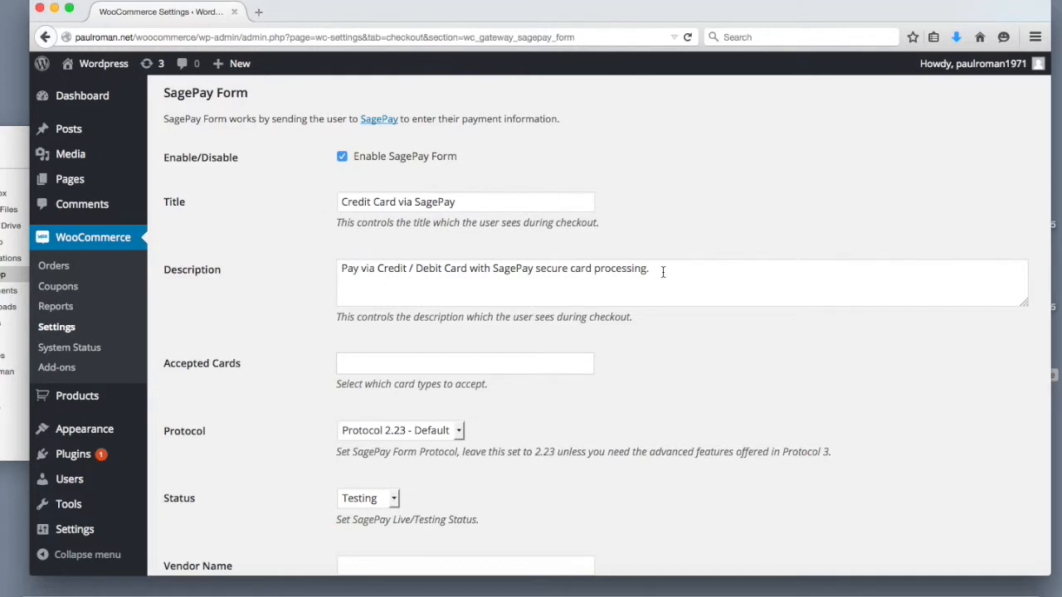
Review the SagePay Form vendor name, encryption password, vendor email and transaction settings
{"action": "scroll", "coordinate": [385, 287], "scroll_direction": "down", "scroll_amount": 3}
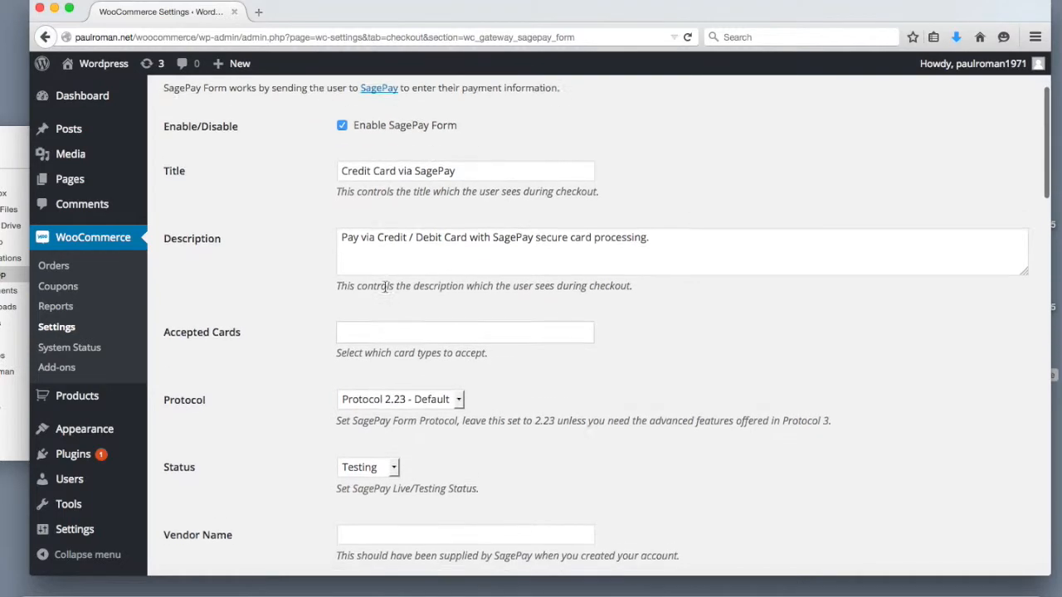
{"action": "scroll", "coordinate": [385, 287], "scroll_direction": "down", "scroll_amount": 5}
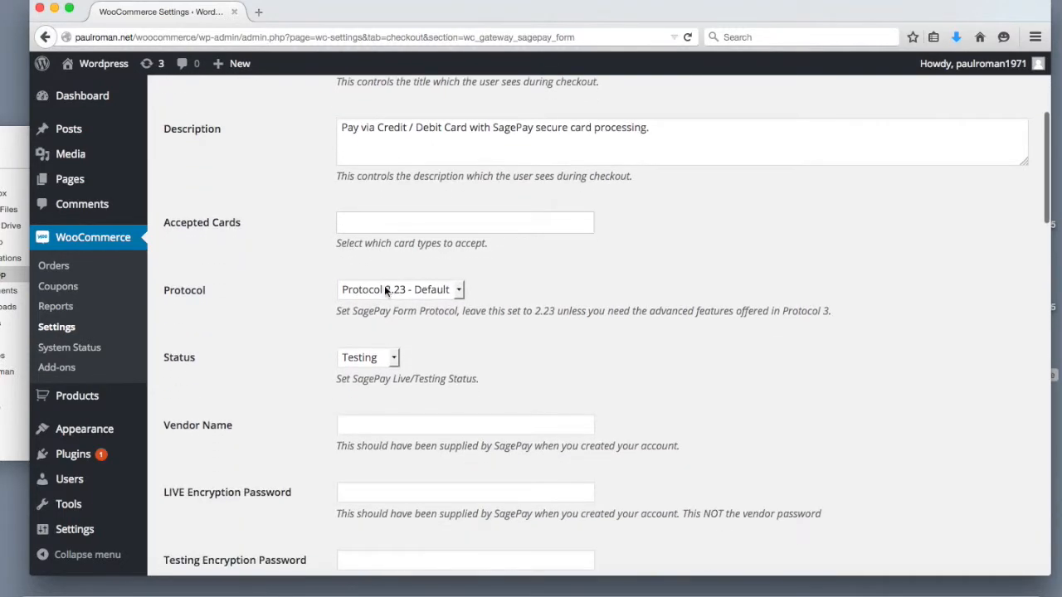
{"action": "scroll", "coordinate": [385, 287], "scroll_direction": "down", "scroll_amount": 3}
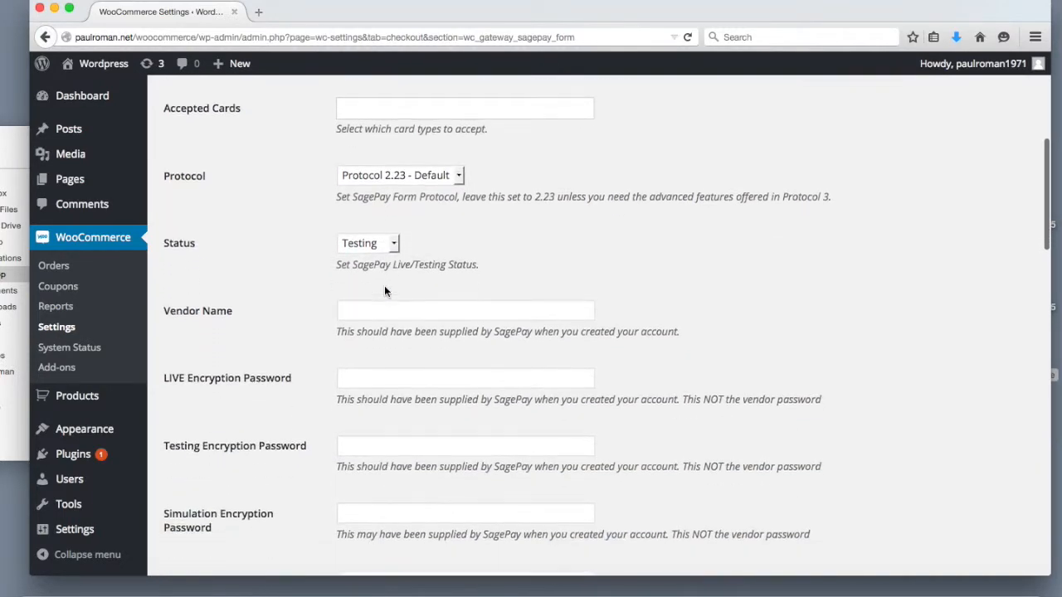
{"action": "scroll", "coordinate": [385, 287], "scroll_direction": "down", "scroll_amount": 7}
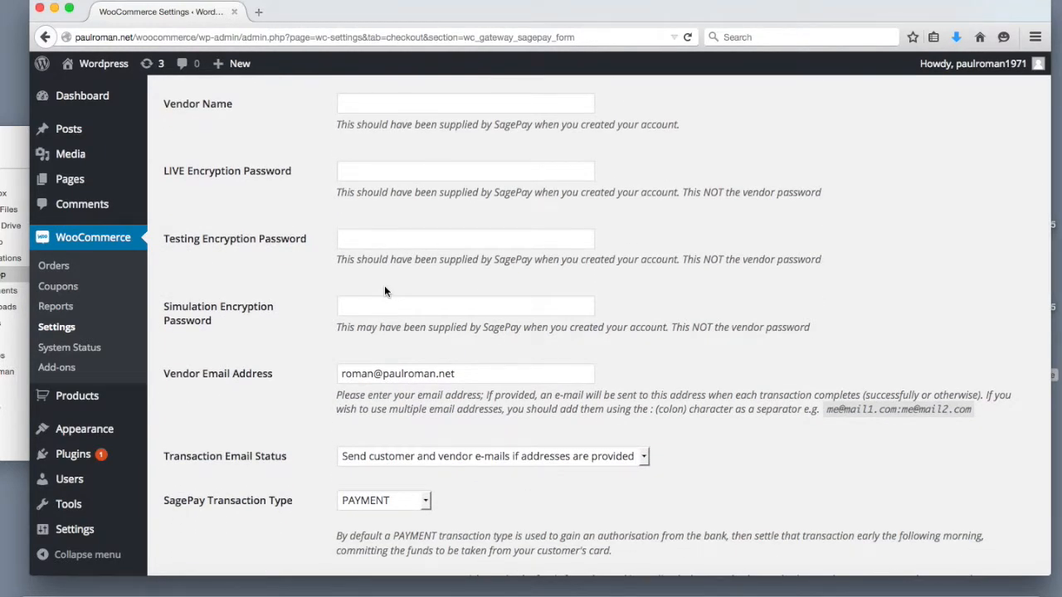
{"action": "scroll", "coordinate": [384, 290], "scroll_direction": "up", "scroll_amount": 5}
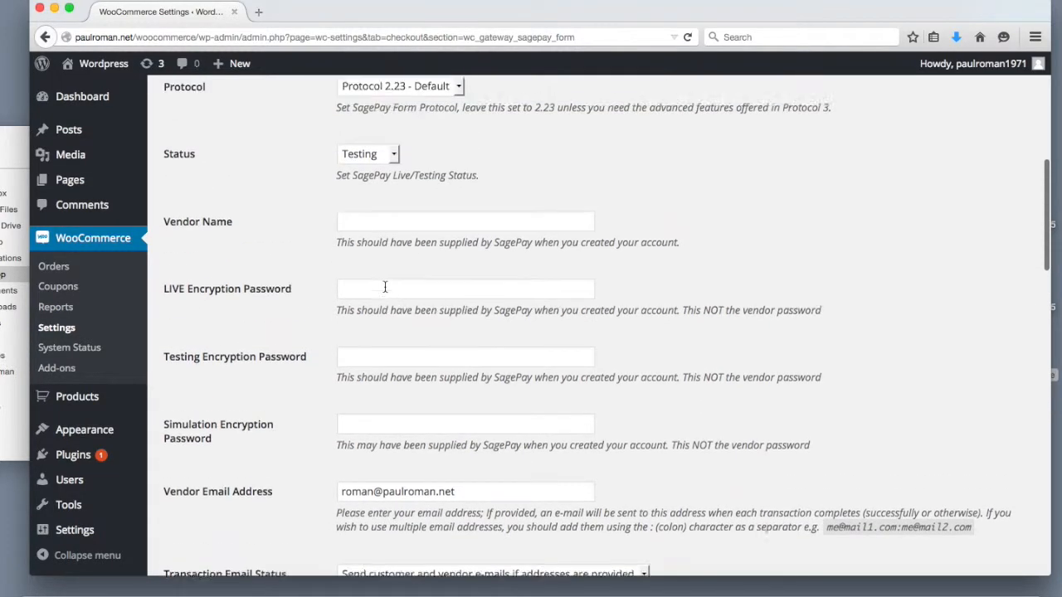
{"action": "scroll", "coordinate": [385, 287], "scroll_direction": "up", "scroll_amount": 3}
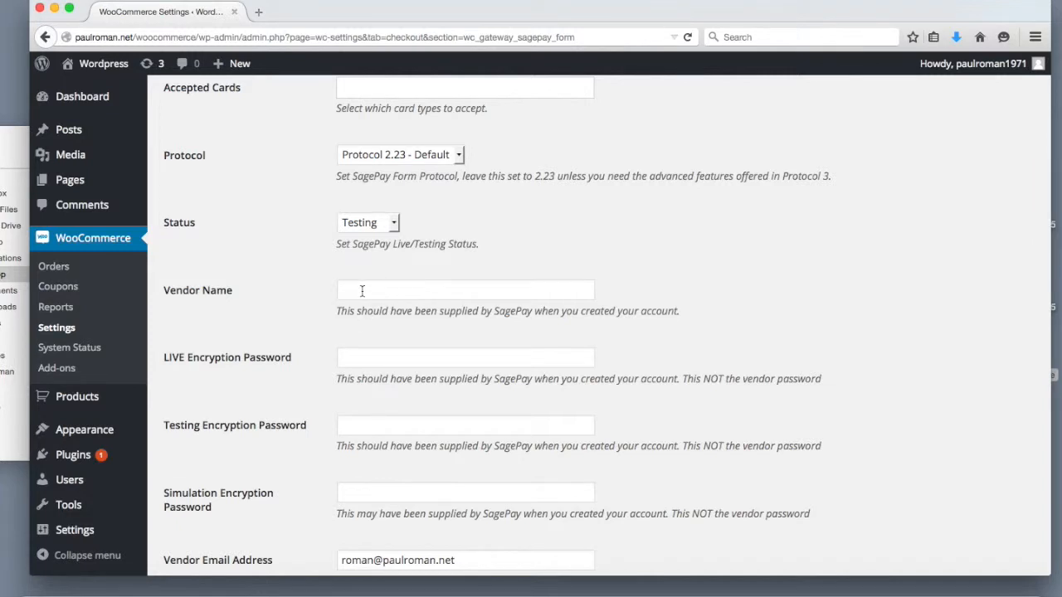
{"action": "scroll", "coordinate": [362, 290], "scroll_direction": "down", "scroll_amount": 3}
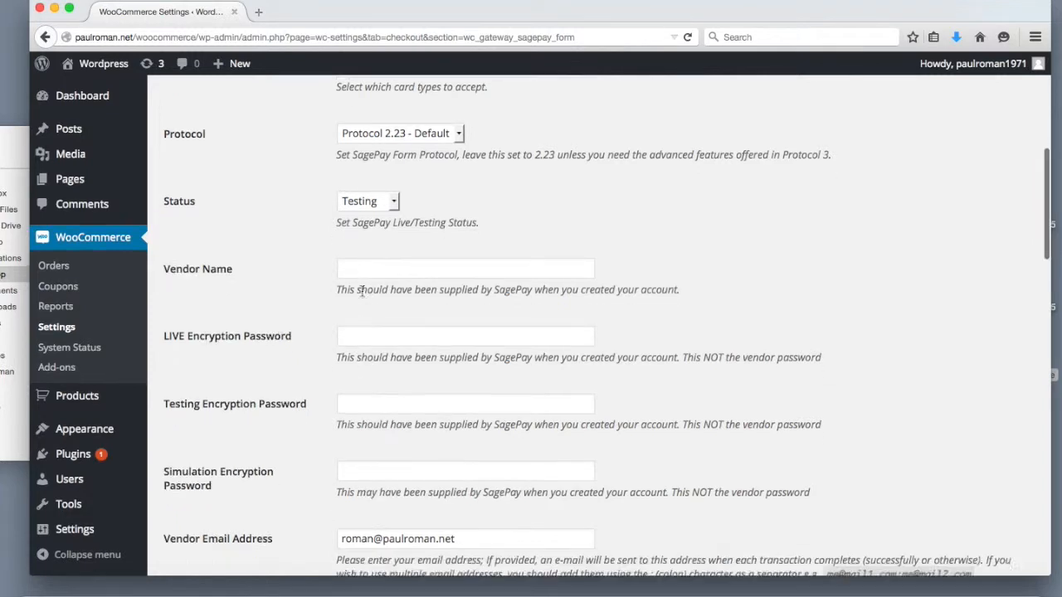
{"action": "scroll", "coordinate": [361, 291], "scroll_direction": "down", "scroll_amount": 4}
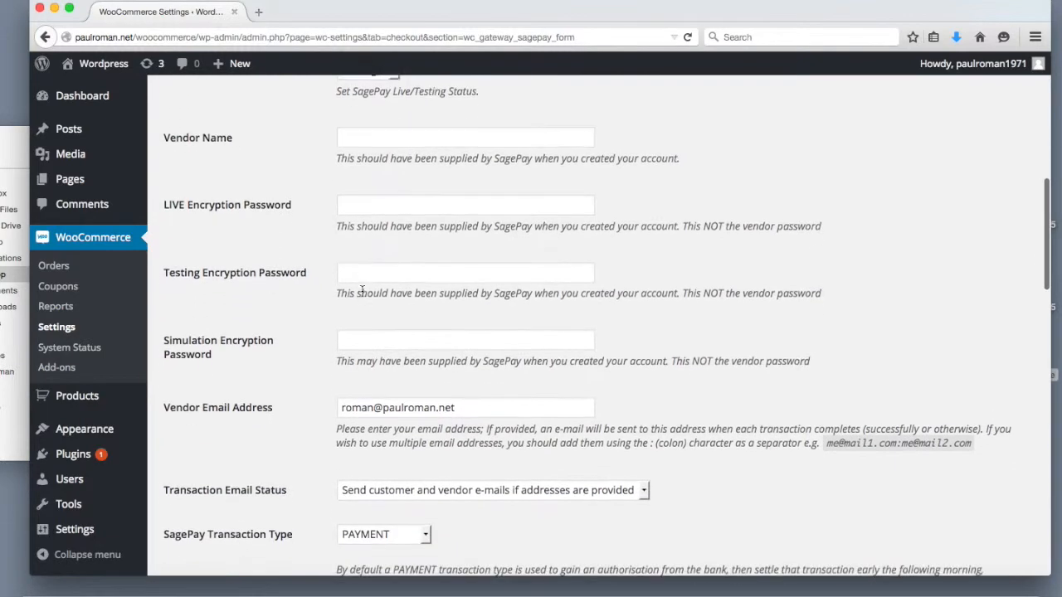
{"action": "scroll", "coordinate": [362, 295], "scroll_direction": "down", "scroll_amount": 7}
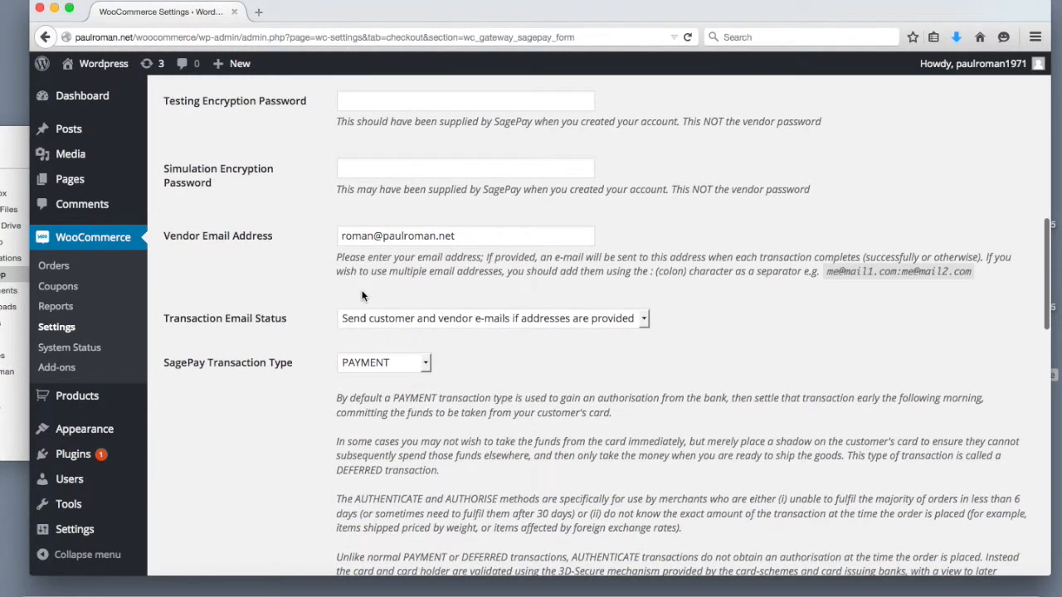
{"action": "scroll", "coordinate": [362, 296], "scroll_direction": "up", "scroll_amount": 5}
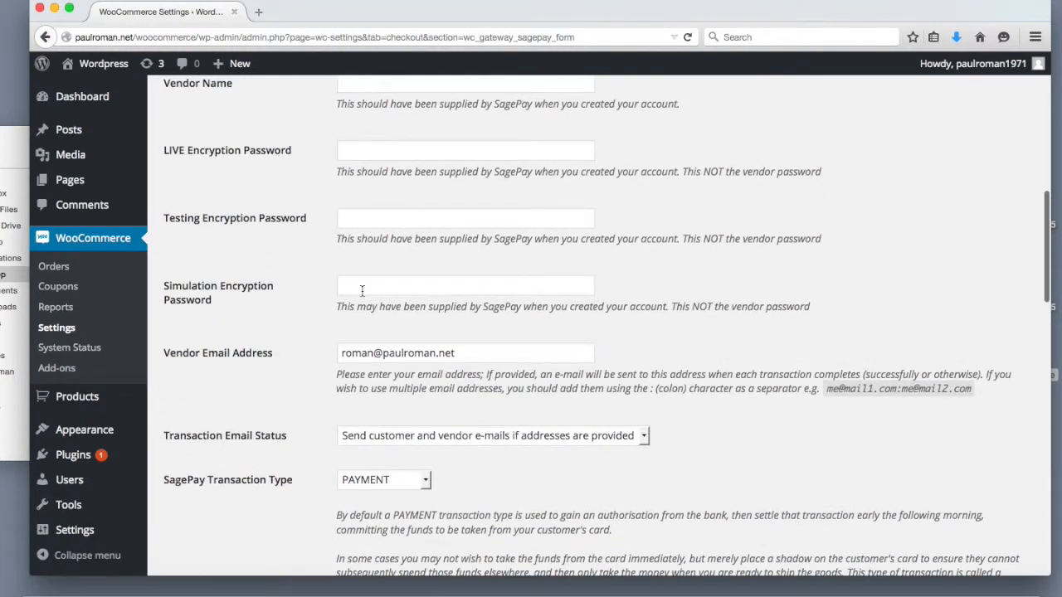
{"action": "scroll", "coordinate": [361, 290], "scroll_direction": "up", "scroll_amount": 3}
{"action": "scroll", "coordinate": [362, 291], "scroll_direction": "up", "scroll_amount": 2}
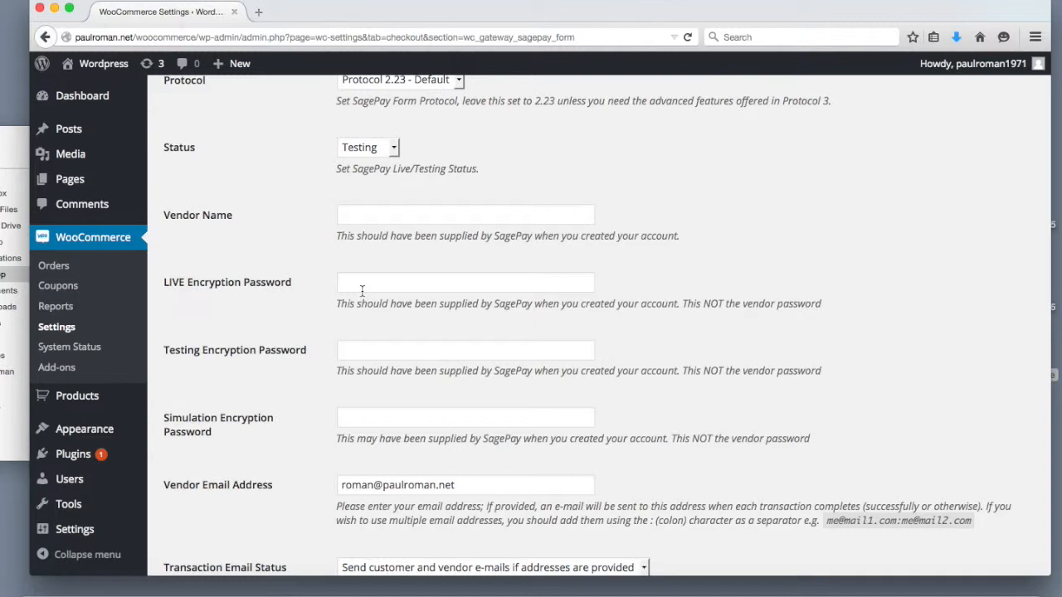
Examine the SagePay Form title, description, accepted cards, protocol and Live/Testing status options
{"action": "scroll", "coordinate": [362, 291], "scroll_direction": "up", "scroll_amount": 4}
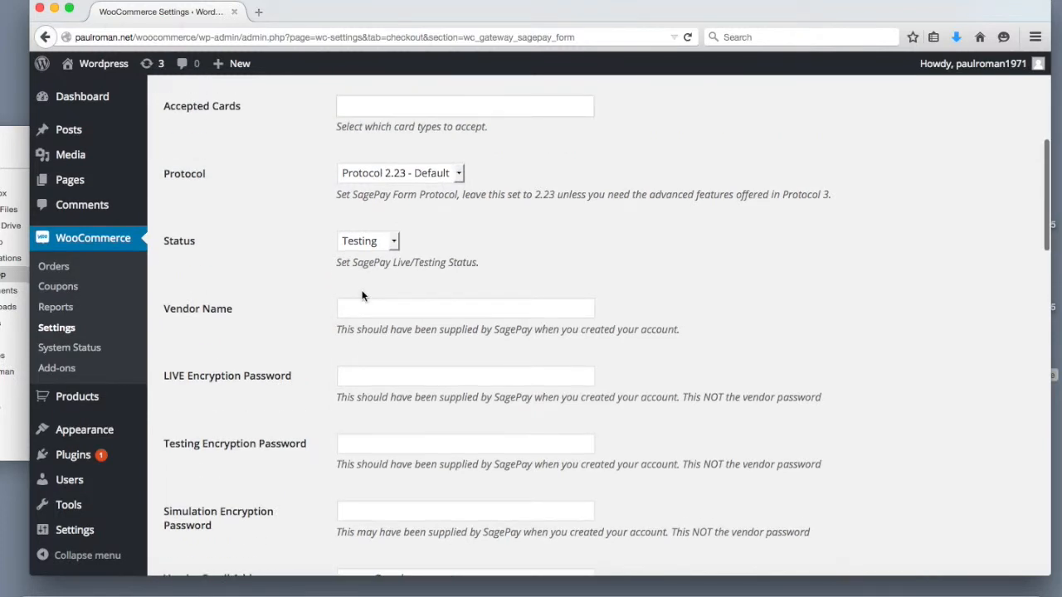
{"action": "scroll", "coordinate": [361, 295], "scroll_direction": "up", "scroll_amount": 3}
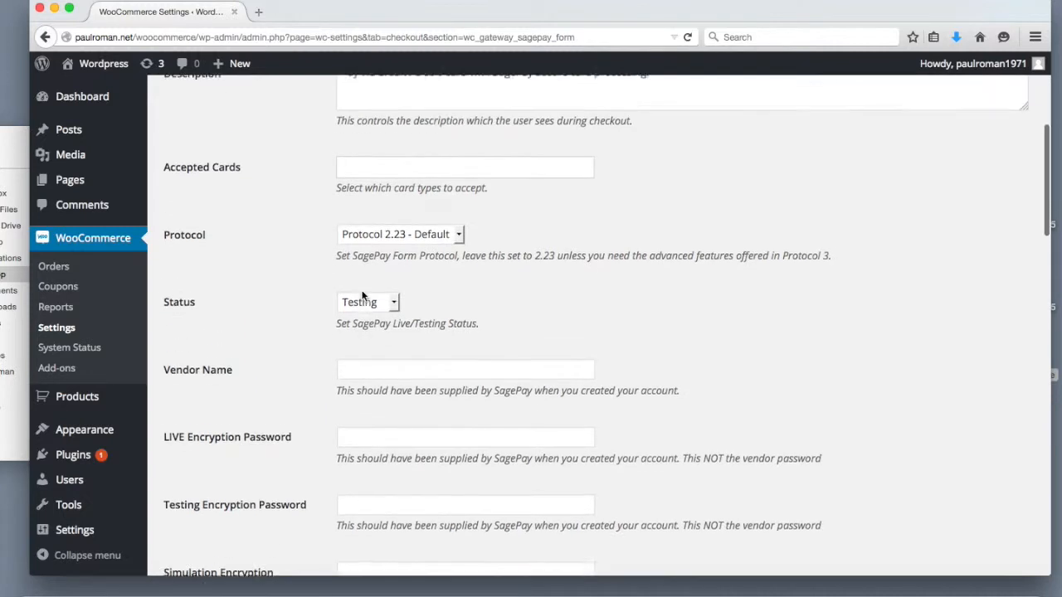
{"action": "scroll", "coordinate": [361, 295], "scroll_direction": "up", "scroll_amount": 1}
{"action": "scroll", "coordinate": [362, 295], "scroll_direction": "up", "scroll_amount": 4}
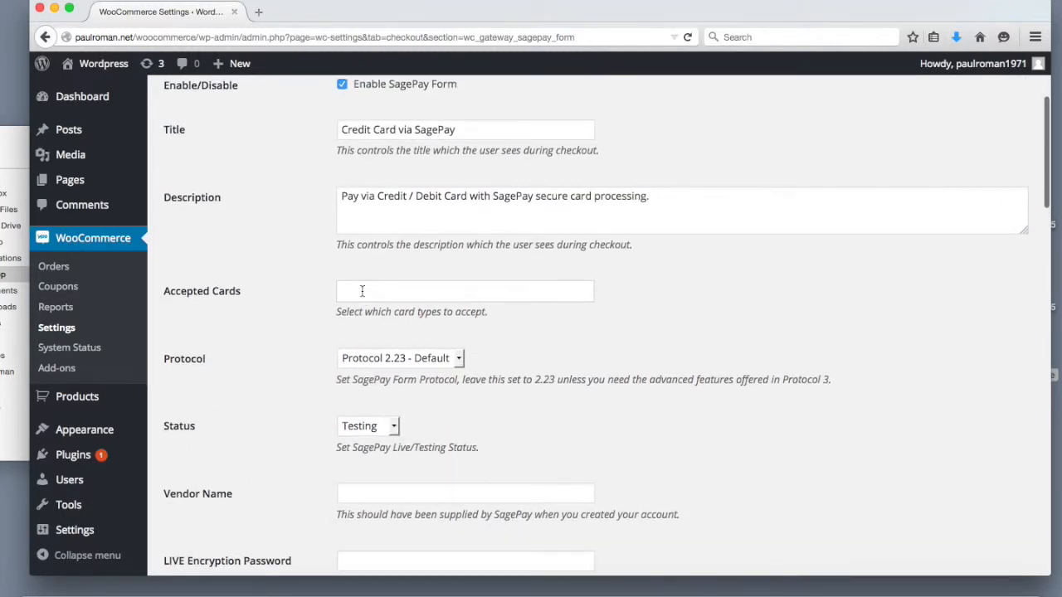
{"action": "scroll", "coordinate": [362, 291], "scroll_direction": "down", "scroll_amount": 6}
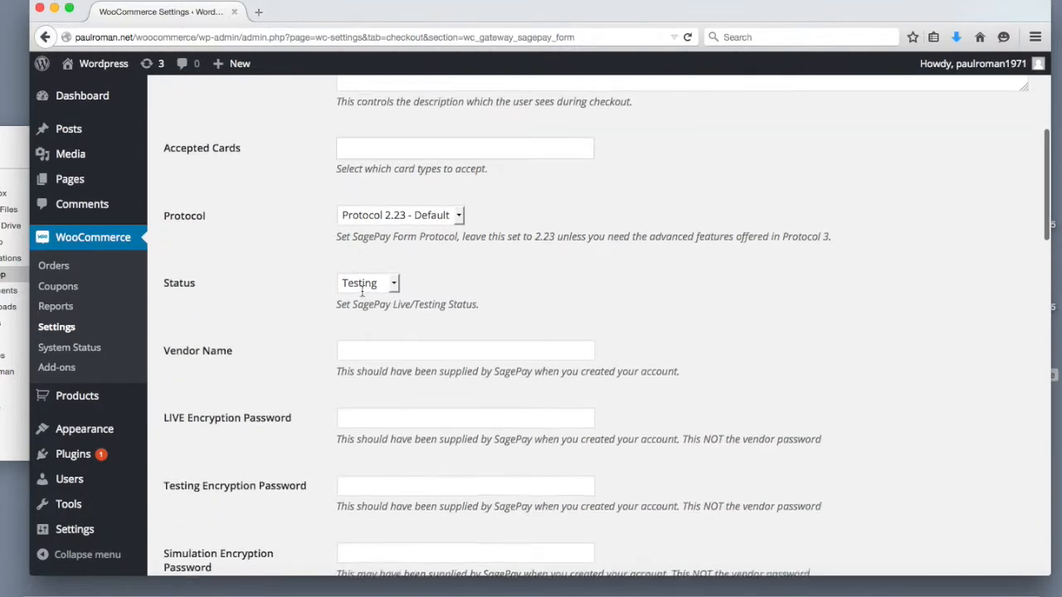
{"action": "scroll", "coordinate": [362, 295], "scroll_direction": "down", "scroll_amount": 4}
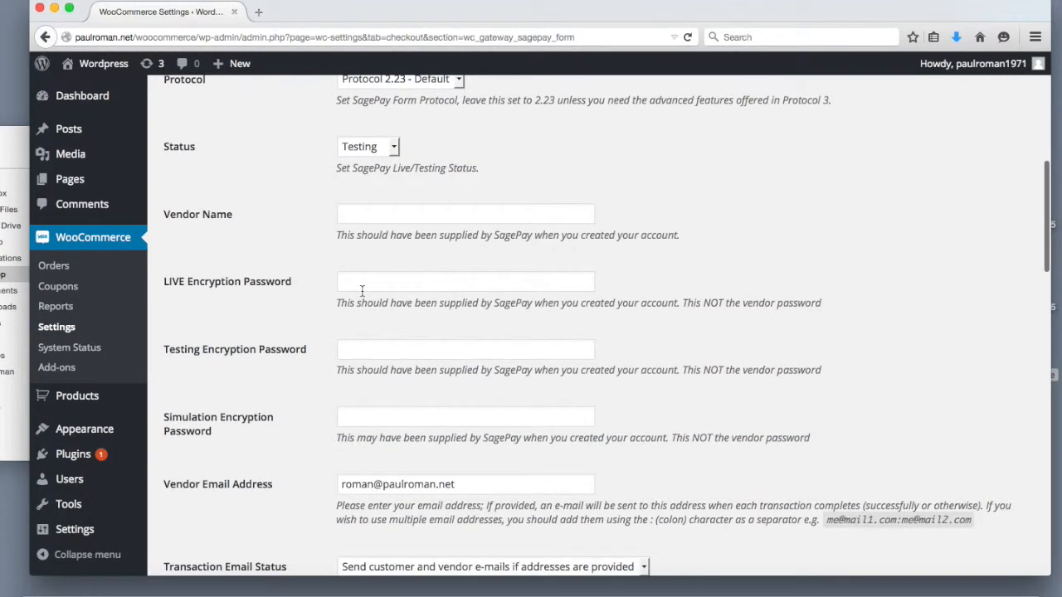
{"action": "scroll", "coordinate": [362, 291], "scroll_direction": "down", "scroll_amount": 6}
{"action": "scroll", "coordinate": [362, 296], "scroll_direction": "up", "scroll_amount": 10}
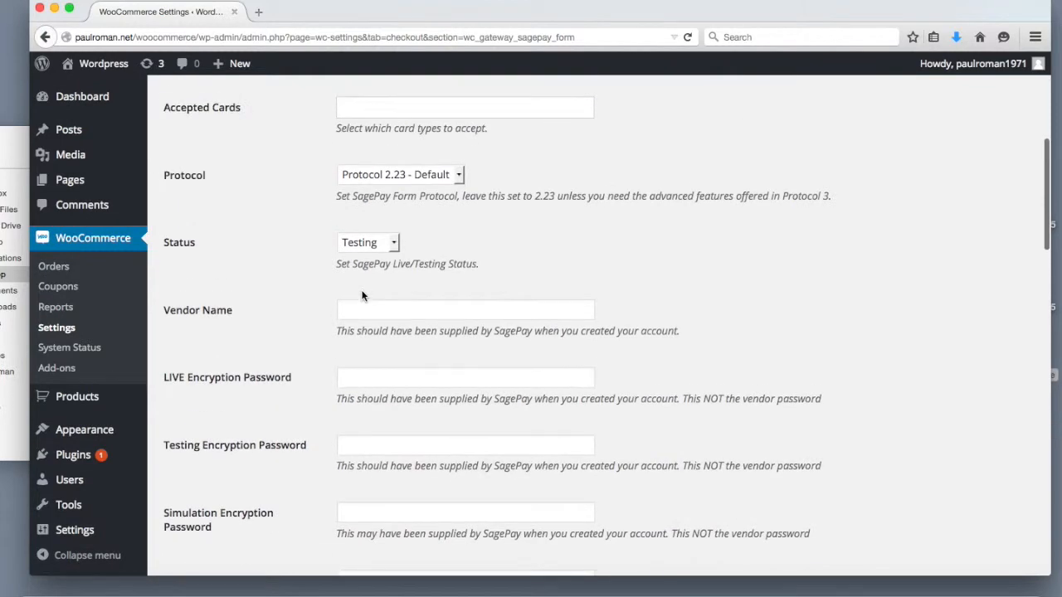
{"action": "scroll", "coordinate": [362, 295], "scroll_direction": "up", "scroll_amount": 9}
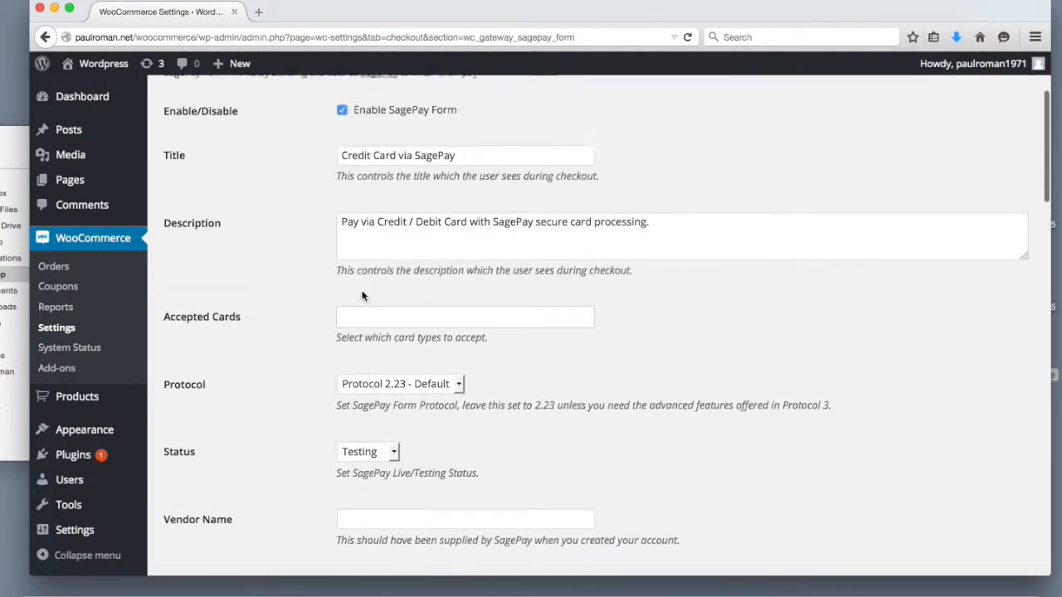
{"action": "scroll", "coordinate": [362, 291], "scroll_direction": "down", "scroll_amount": 3}
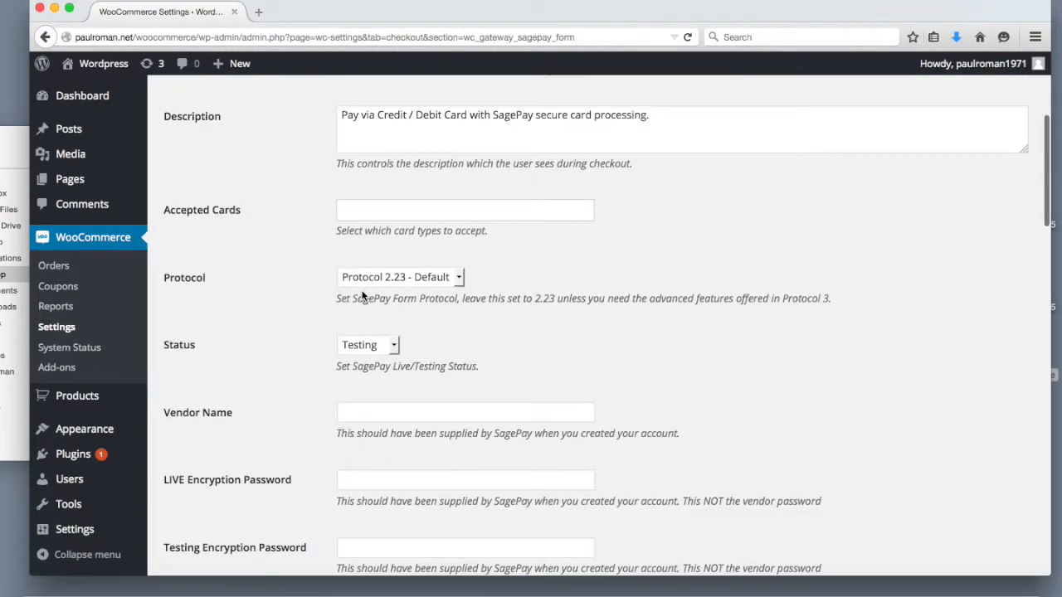
{"action": "scroll", "coordinate": [362, 291], "scroll_direction": "up", "scroll_amount": 1}
{"action": "scroll", "coordinate": [362, 291], "scroll_direction": "down", "scroll_amount": 3}
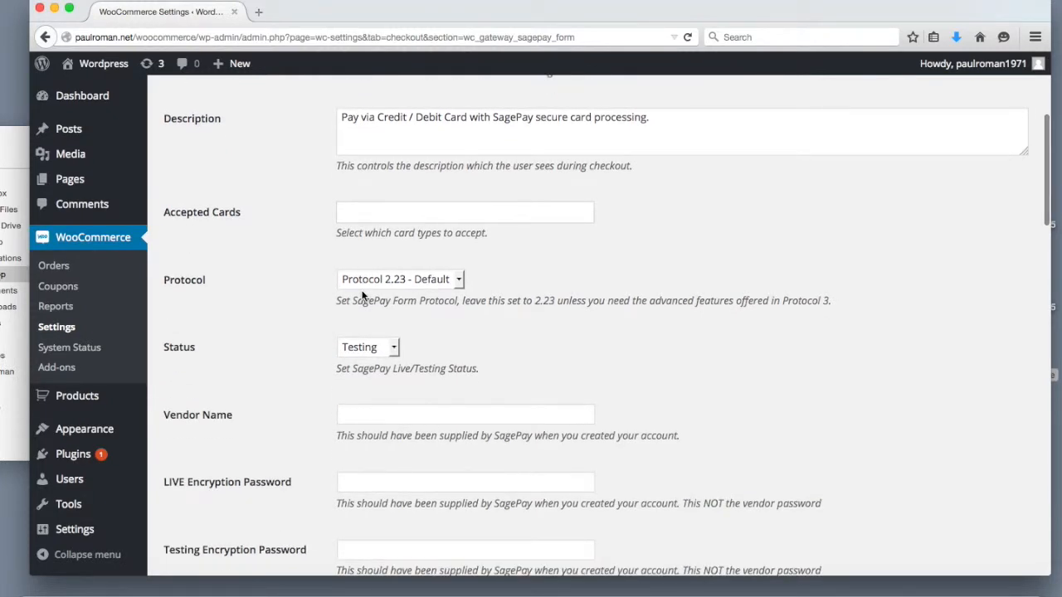
Look through the remaining SagePay Form options, from Gift Aid and security checks to the surcharge fields for each card type
{"action": "scroll", "coordinate": [362, 295], "scroll_direction": "down", "scroll_amount": 10}
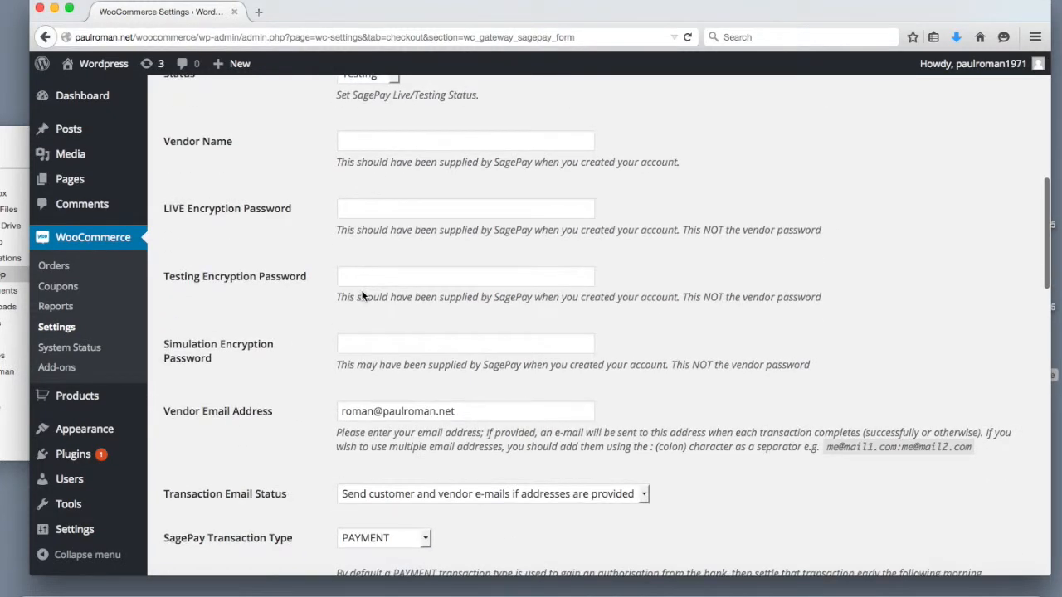
{"action": "scroll", "coordinate": [362, 295], "scroll_direction": "down", "scroll_amount": 6}
{"action": "scroll", "coordinate": [362, 295], "scroll_direction": "down", "scroll_amount": 10}
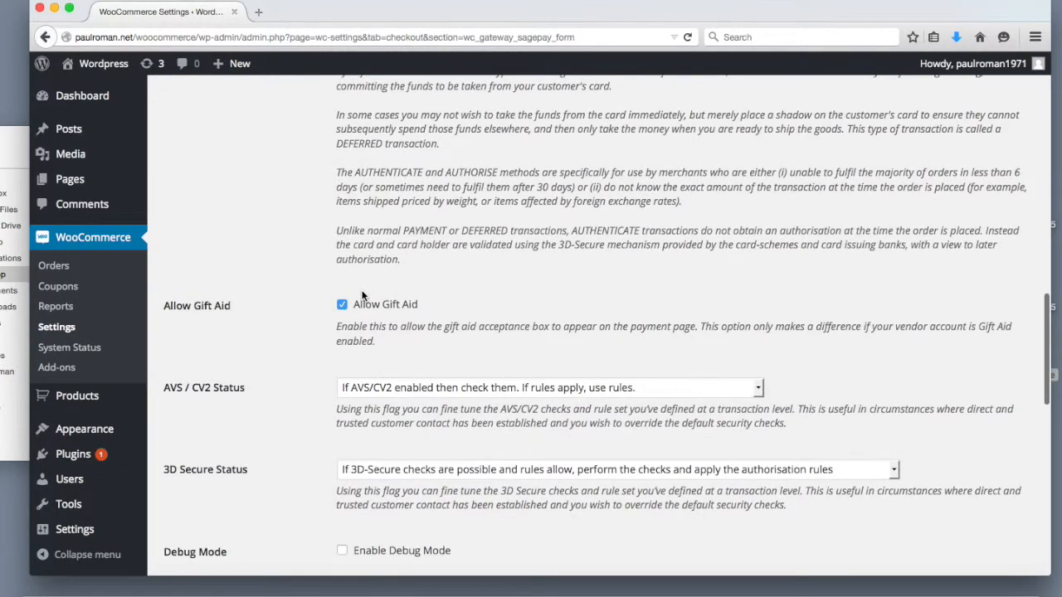
{"action": "scroll", "coordinate": [361, 295], "scroll_direction": "down", "scroll_amount": 10}
{"action": "scroll", "coordinate": [362, 295], "scroll_direction": "down", "scroll_amount": 10}
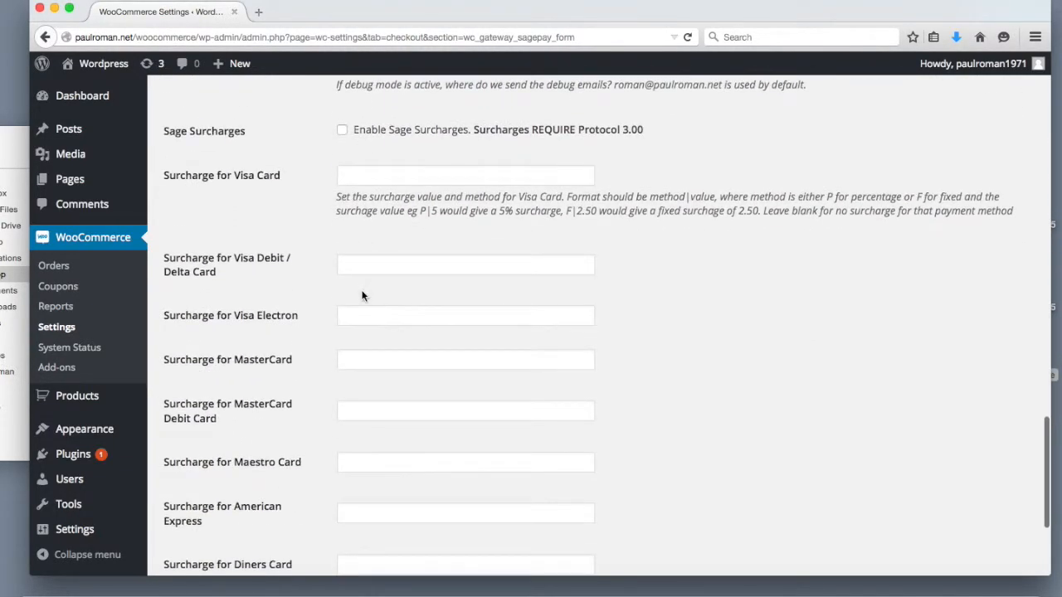
{"action": "scroll", "coordinate": [362, 294], "scroll_direction": "down", "scroll_amount": 5}
{"action": "scroll", "coordinate": [362, 294], "scroll_direction": "up", "scroll_amount": 4}
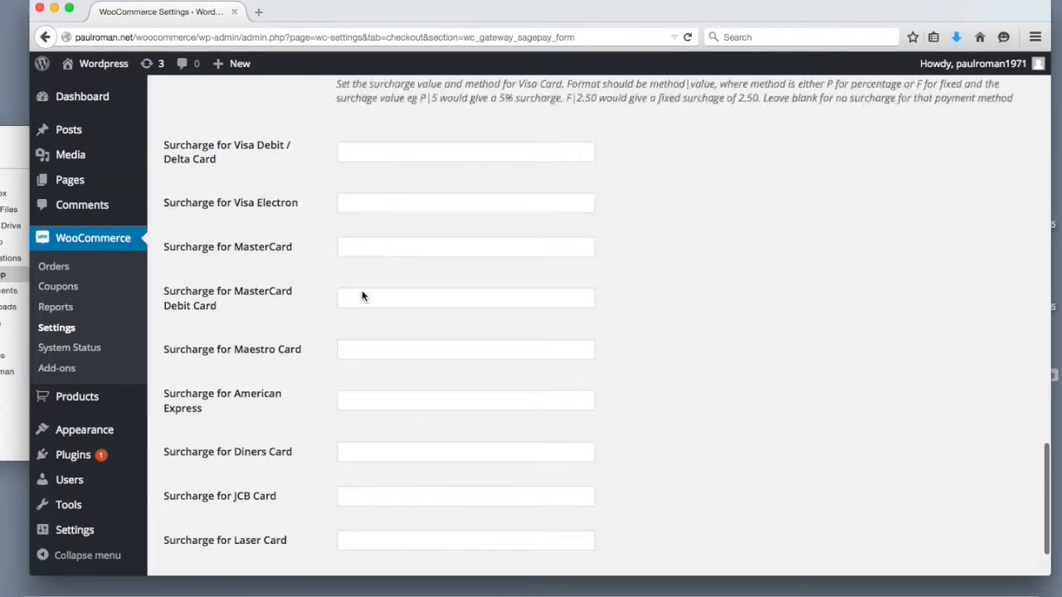
{"action": "scroll", "coordinate": [361, 295], "scroll_direction": "down", "scroll_amount": 5}
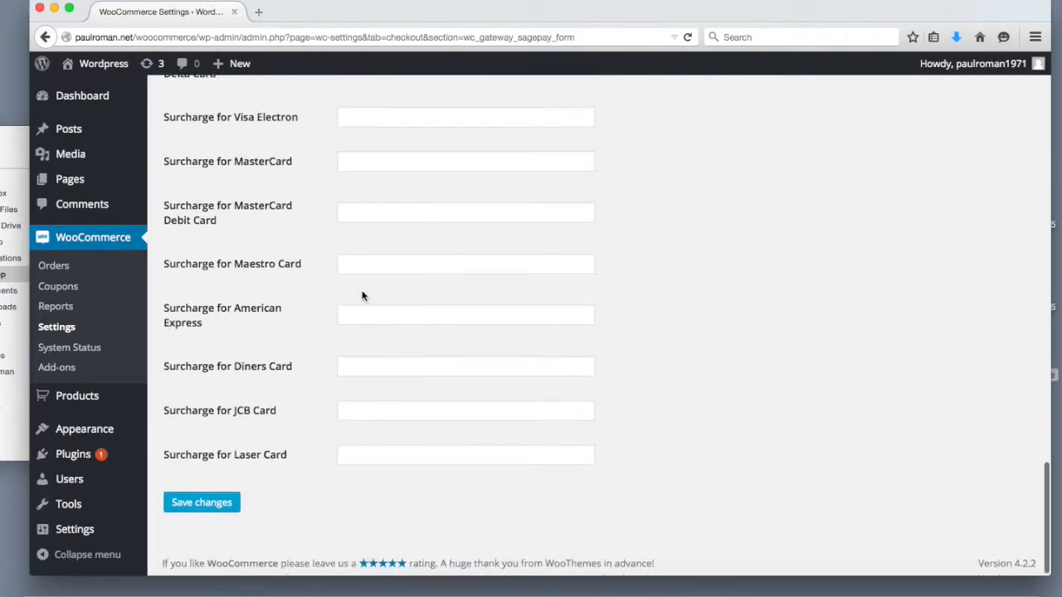
{"action": "scroll", "coordinate": [362, 294], "scroll_direction": "up", "scroll_amount": 8}
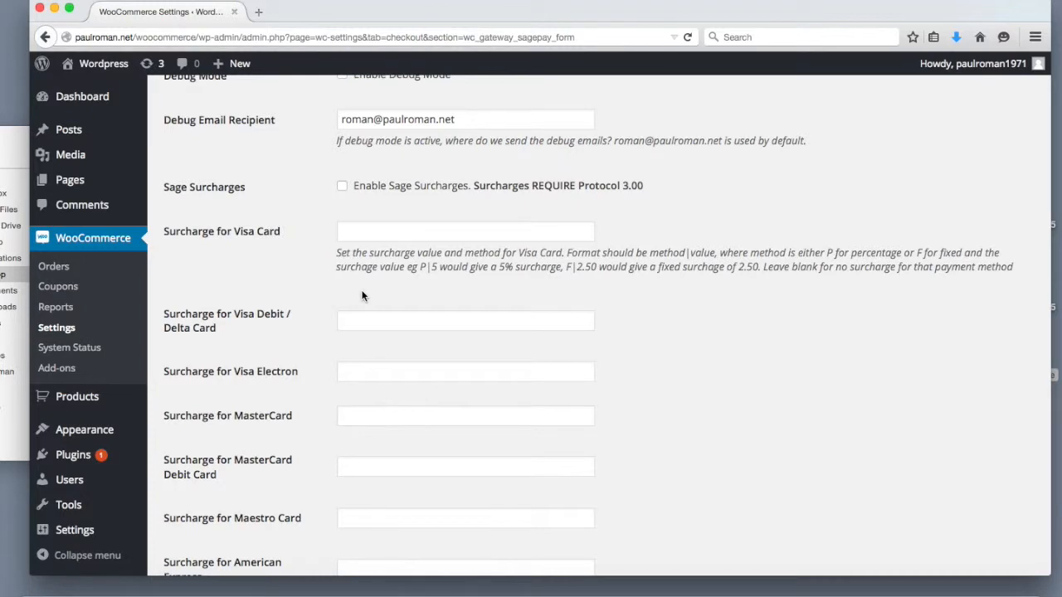
{"action": "scroll", "coordinate": [361, 294], "scroll_direction": "down", "scroll_amount": 5}
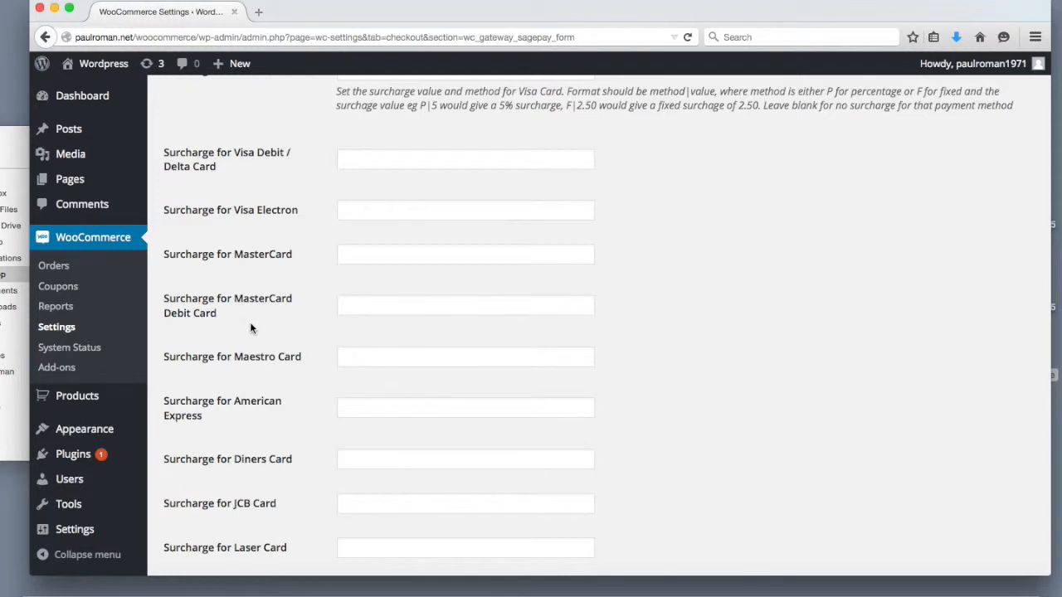
{"action": "scroll", "coordinate": [251, 329], "scroll_direction": "down", "scroll_amount": 3}
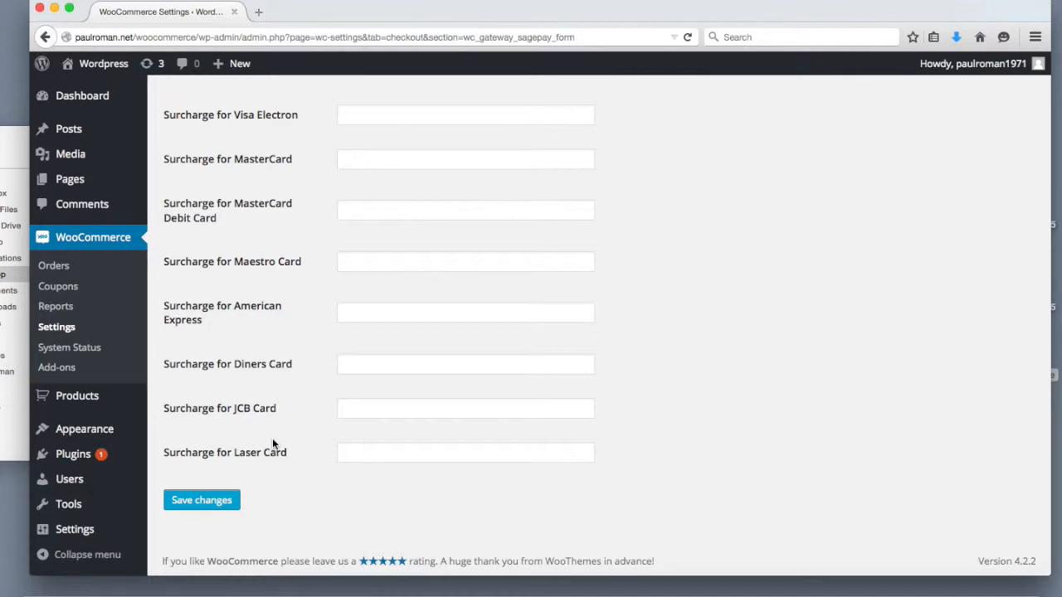
Look back over the SagePay Form settings from the card surcharges up to the enable option and title
{"action": "scroll", "coordinate": [273, 446], "scroll_direction": "up", "scroll_amount": 5}
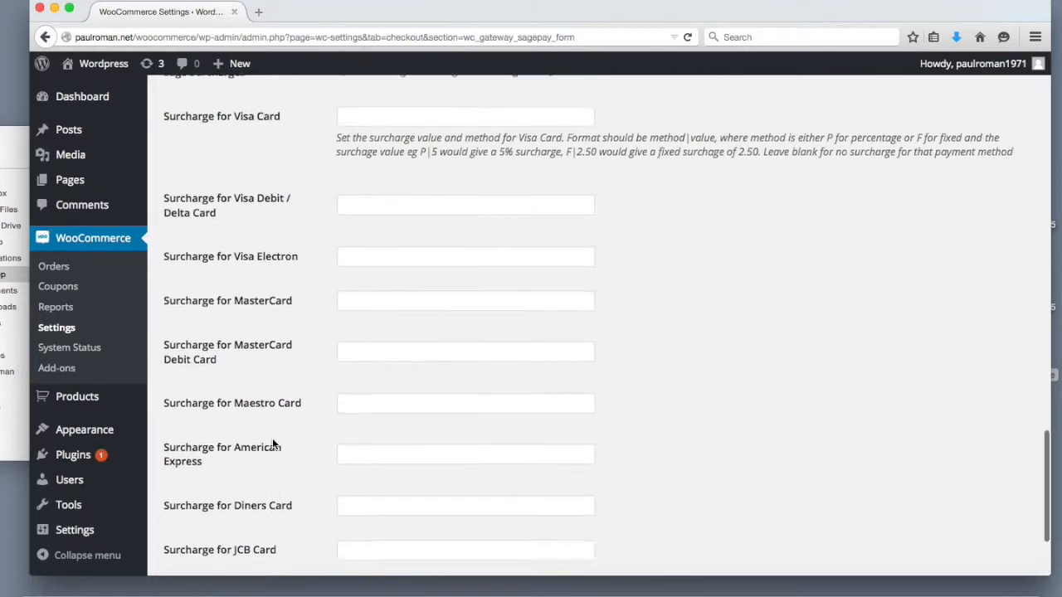
{"action": "scroll", "coordinate": [275, 445], "scroll_direction": "up", "scroll_amount": 8}
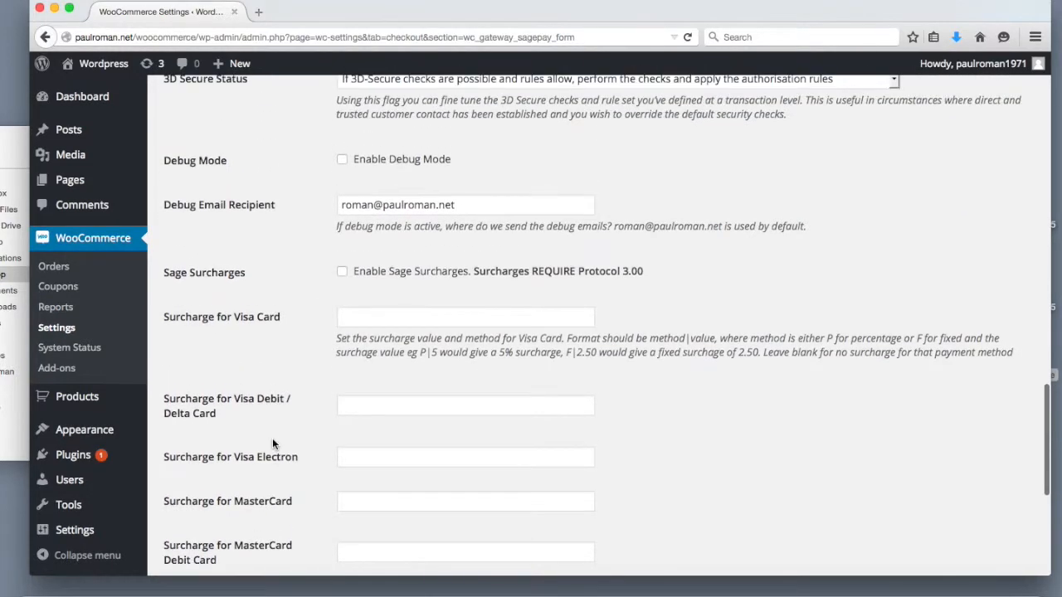
{"action": "scroll", "coordinate": [273, 445], "scroll_direction": "up", "scroll_amount": 6}
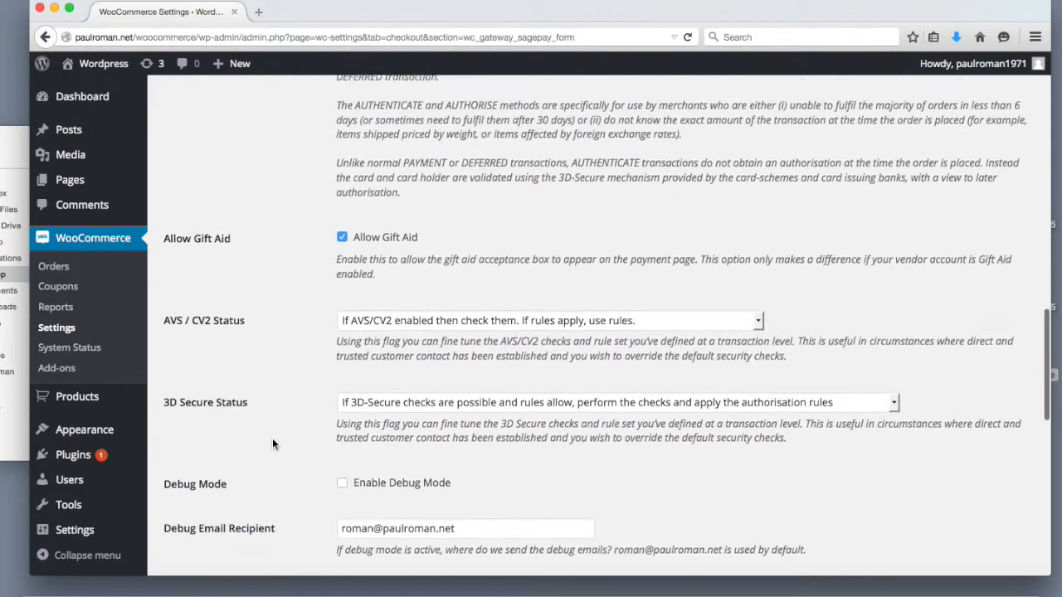
{"action": "scroll", "coordinate": [273, 444], "scroll_direction": "up", "scroll_amount": 4}
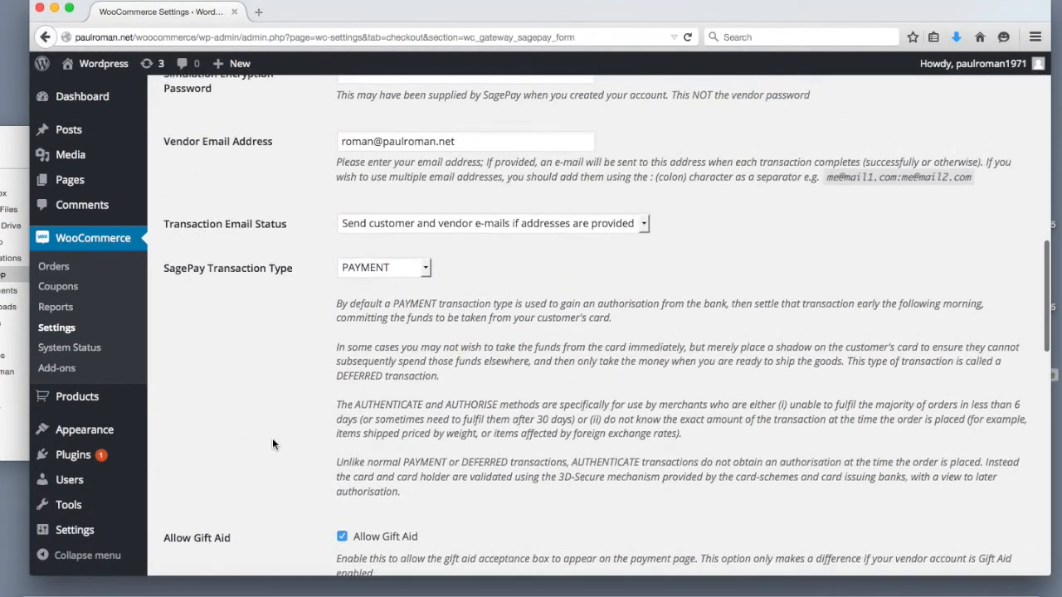
{"action": "scroll", "coordinate": [272, 445], "scroll_direction": "up", "scroll_amount": 20}
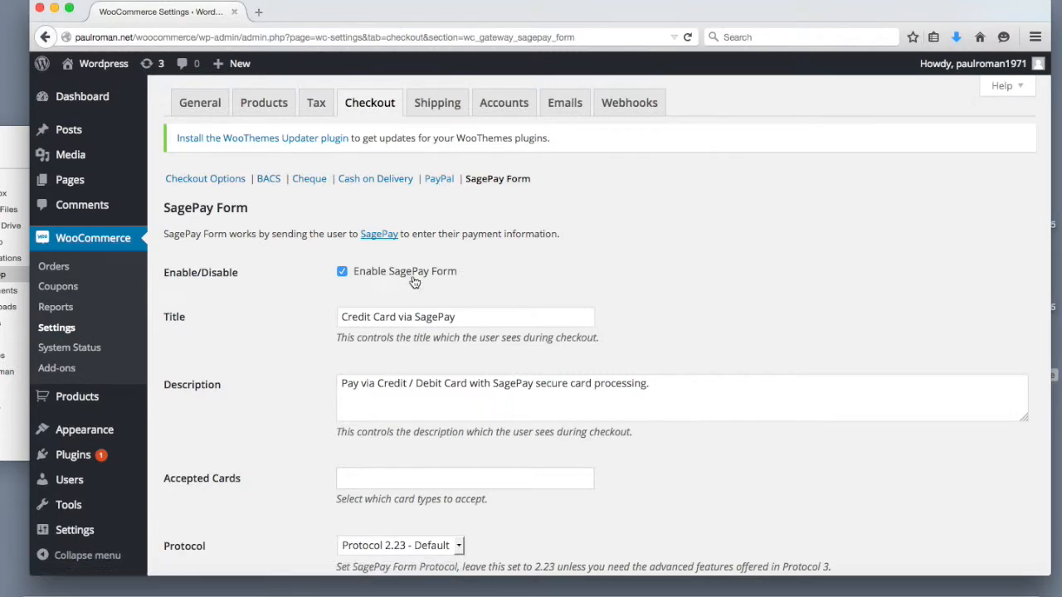
{"action": "scroll", "coordinate": [396, 415], "scroll_direction": "down", "scroll_amount": 5}
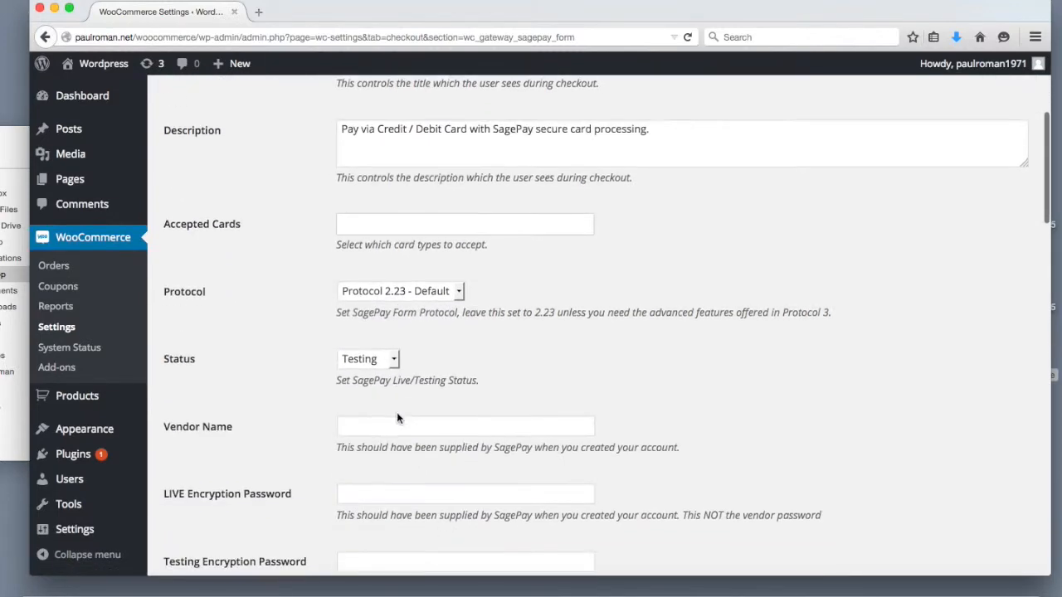
{"action": "scroll", "coordinate": [397, 418], "scroll_direction": "up", "scroll_amount": 5}
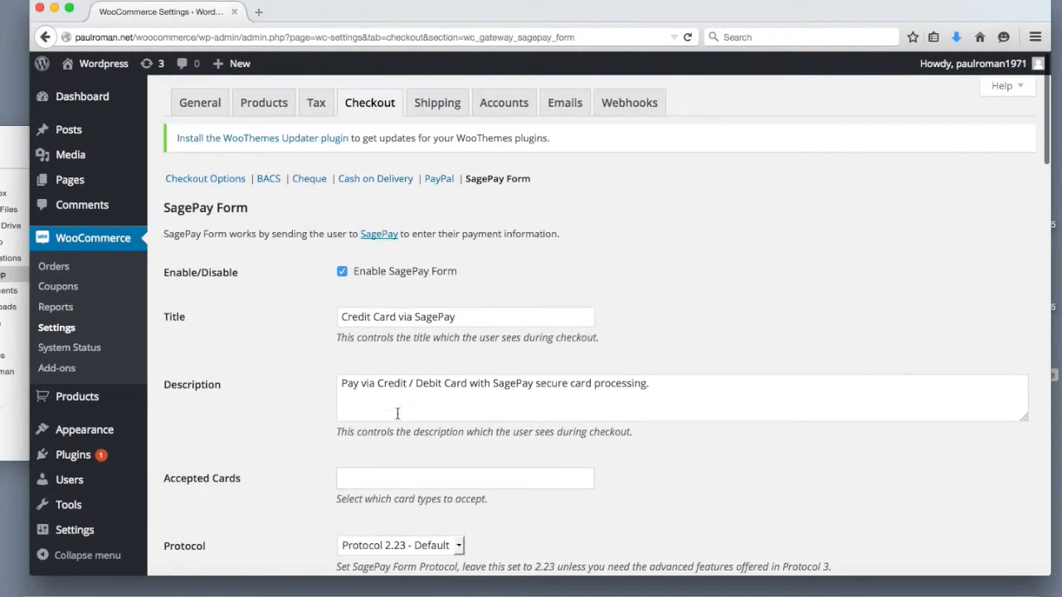
Look through the settings pages of the PayPal, Cash on Delivery, Cheque and BACS payment methods
{"action": "left_click", "coordinate": [440, 179]}
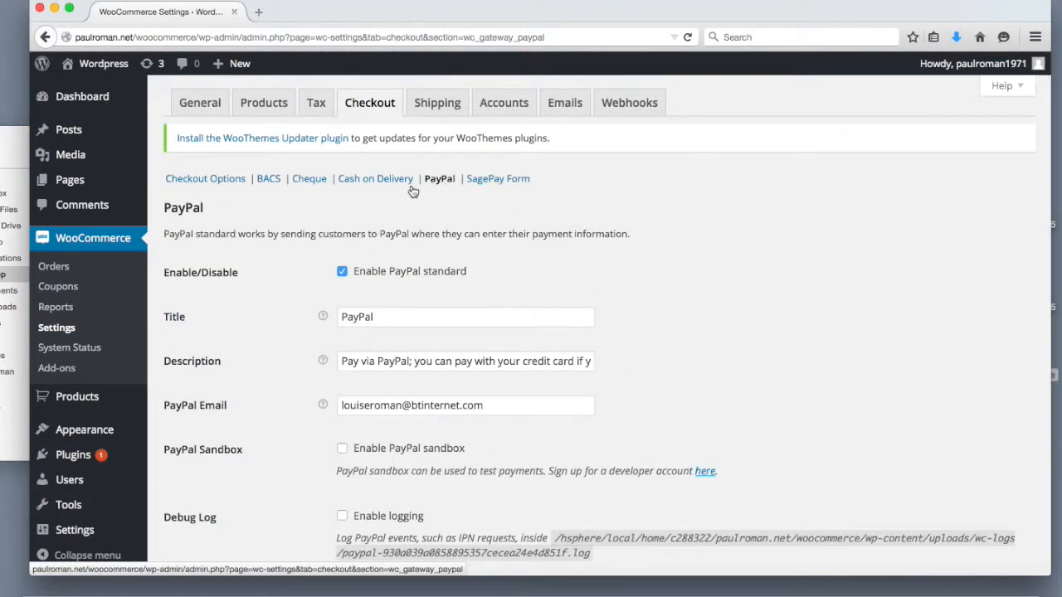
{"action": "left_click", "coordinate": [394, 185]}
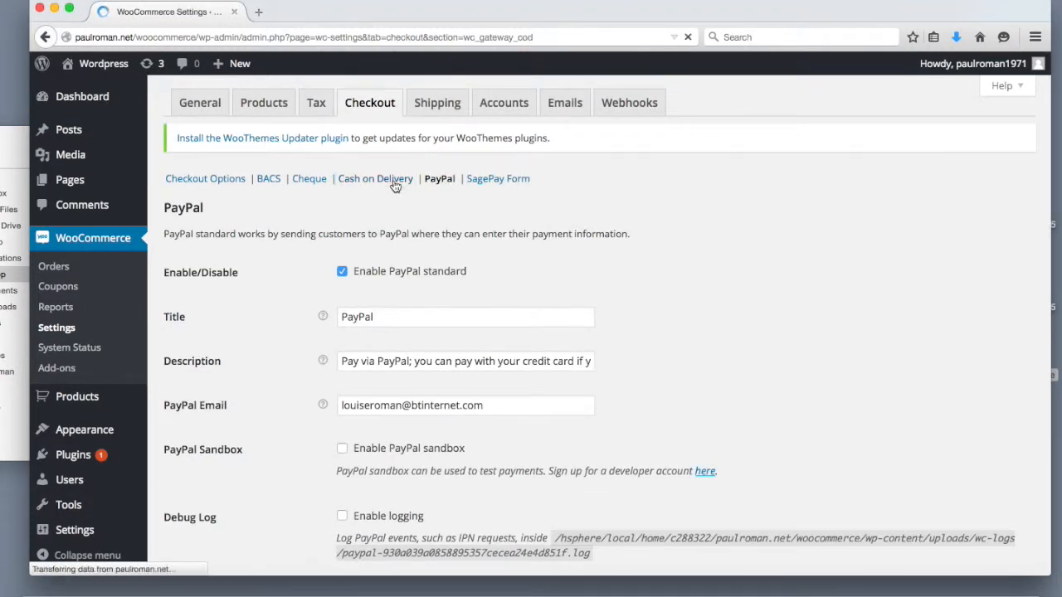
{"action": "left_click", "coordinate": [309, 181]}
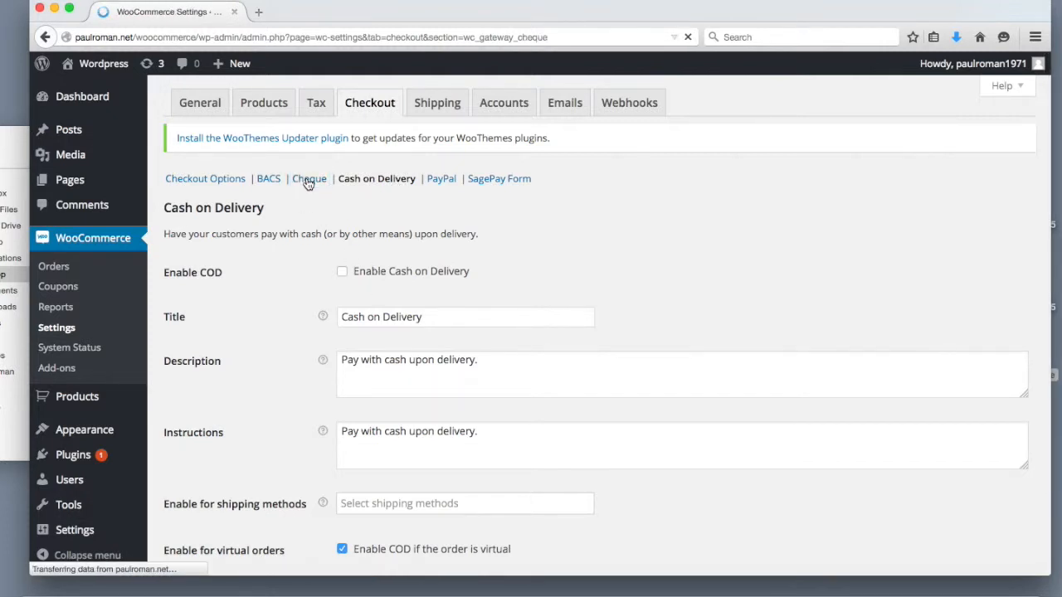
{"action": "left_click", "coordinate": [274, 183]}
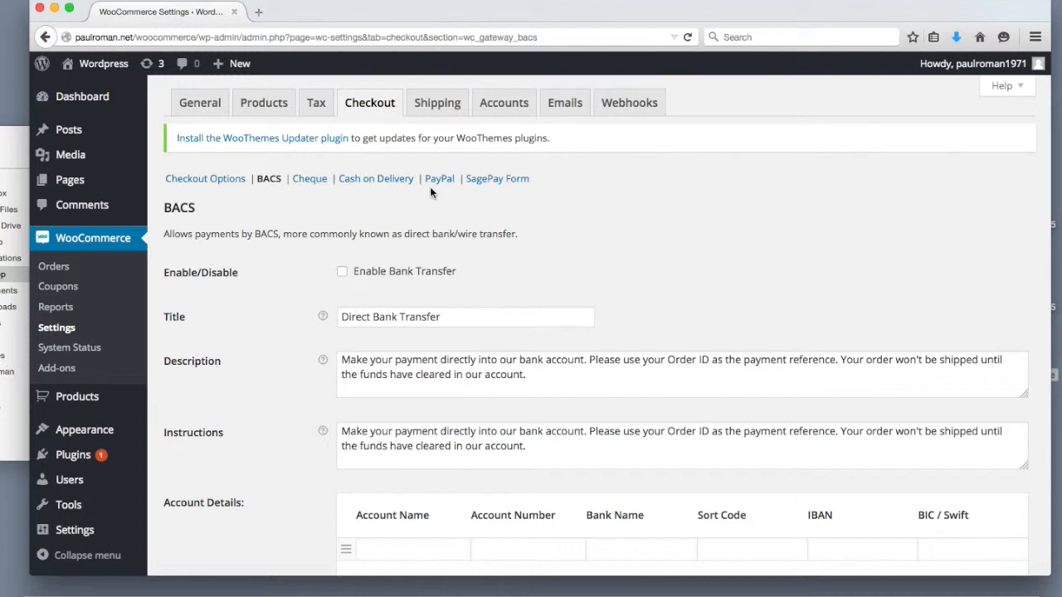
Review the general Checkout Options, from coupons and checkout pages down to the payment gateway display order
{"action": "left_click", "coordinate": [223, 180]}
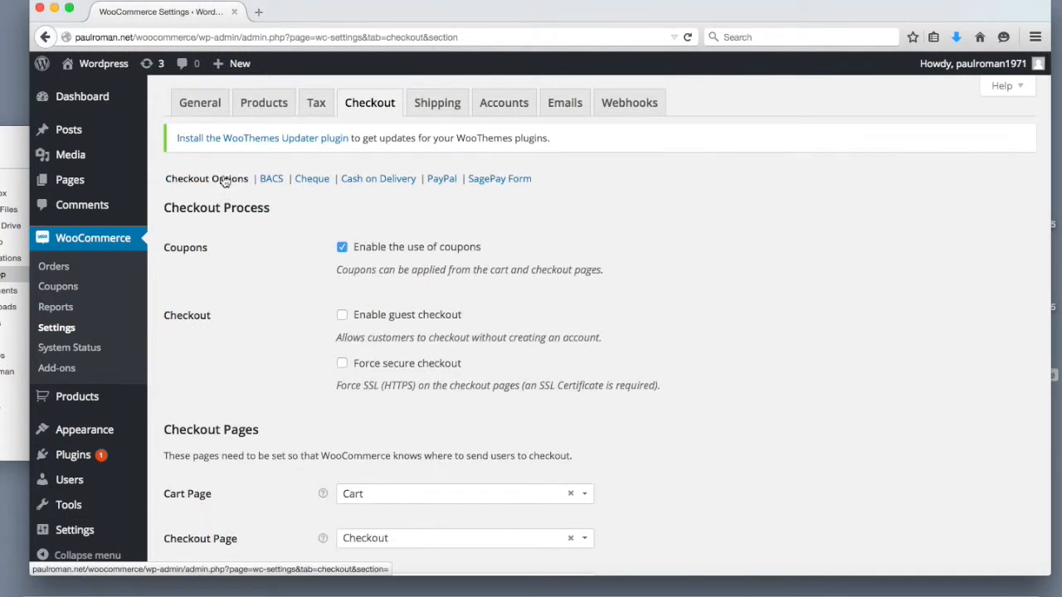
{"action": "scroll", "coordinate": [319, 306], "scroll_direction": "down", "scroll_amount": 3}
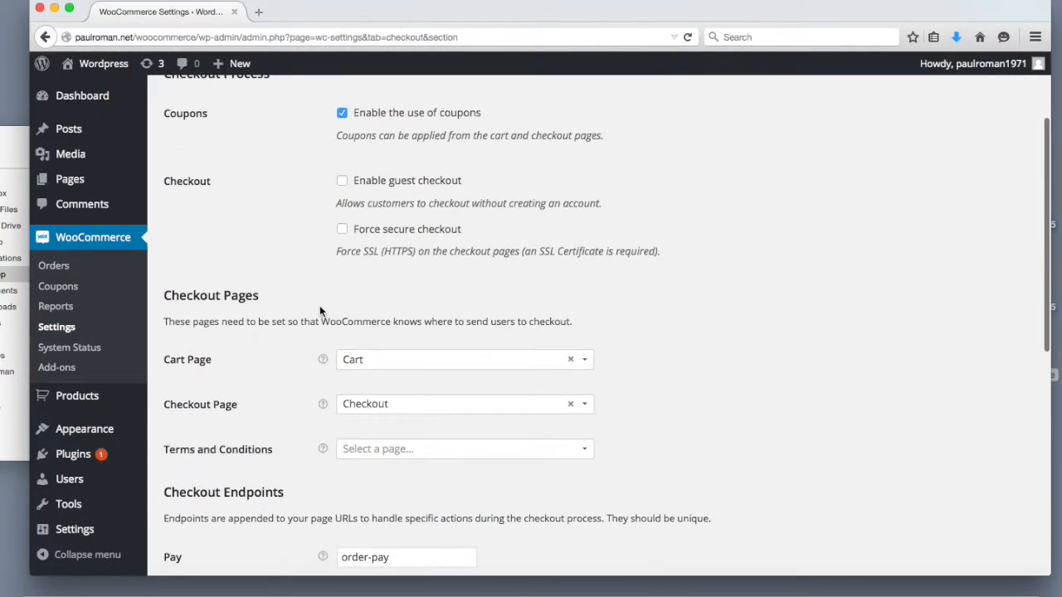
{"action": "scroll", "coordinate": [319, 305], "scroll_direction": "up", "scroll_amount": 3}
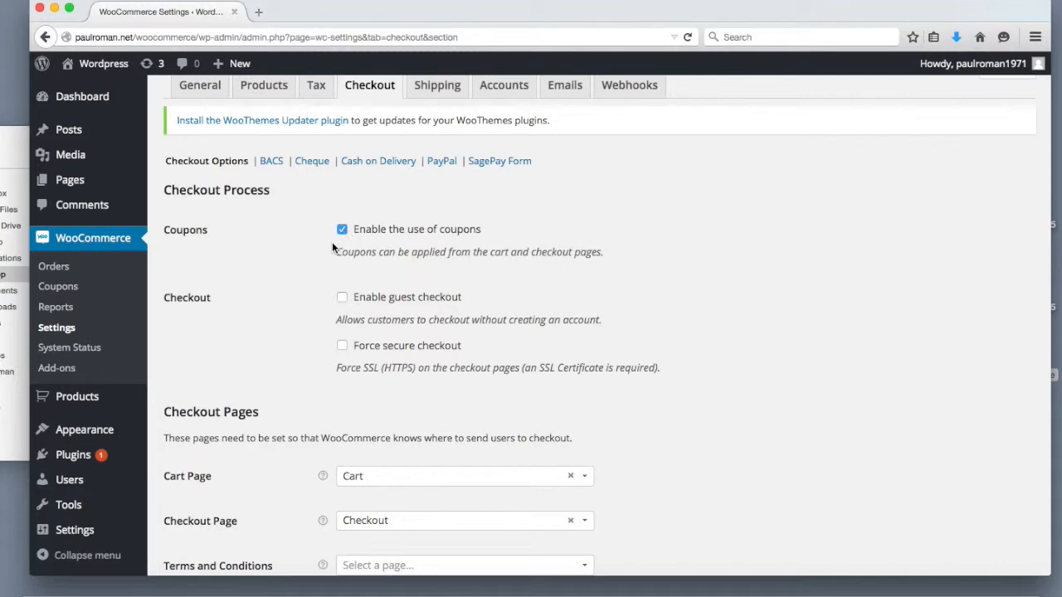
{"action": "scroll", "coordinate": [333, 247], "scroll_direction": "down", "scroll_amount": 7}
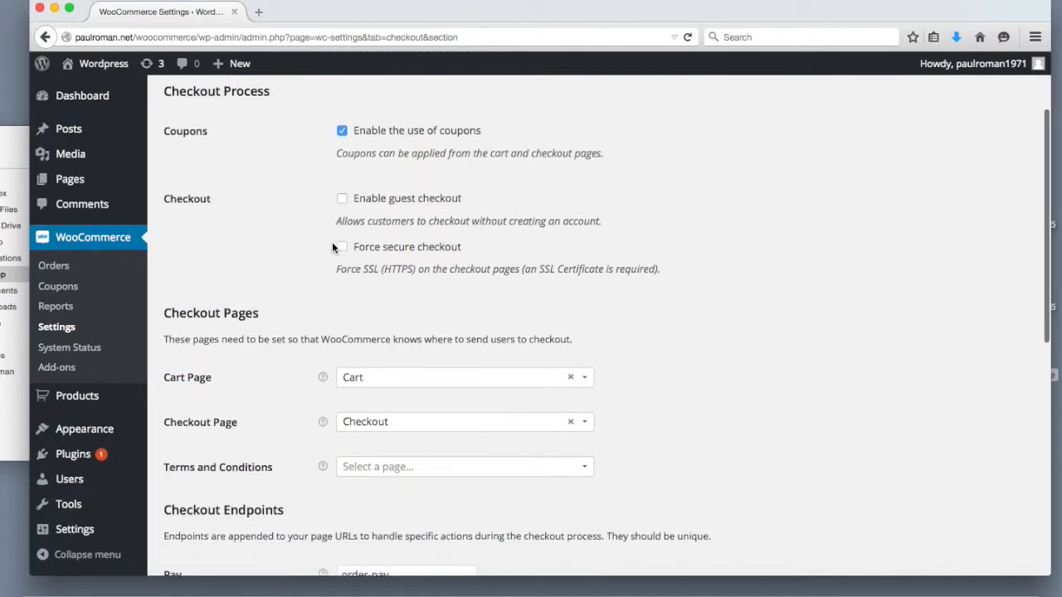
{"action": "scroll", "coordinate": [332, 247], "scroll_direction": "down", "scroll_amount": 6}
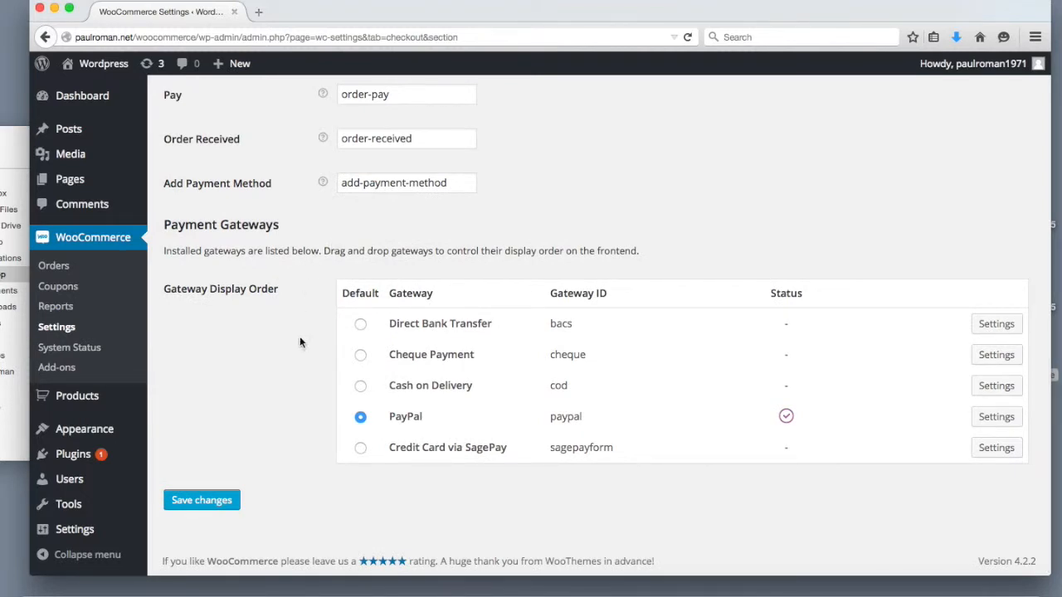
Make Credit Card via SagePay the default gateway, order it first with PayPal second, and save the checkout options
{"action": "left_click", "coordinate": [360, 449]}
{"action": "left_click_drag", "start_coordinate": [446, 451], "coordinate": [440, 354]}
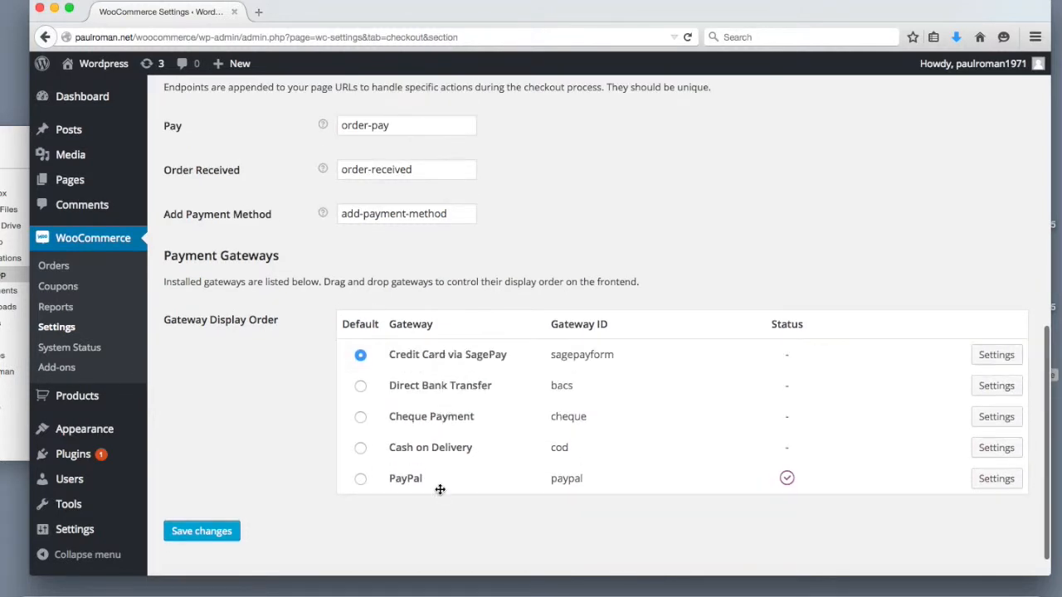
{"action": "left_click_drag", "start_coordinate": [406, 485], "coordinate": [418, 383]}
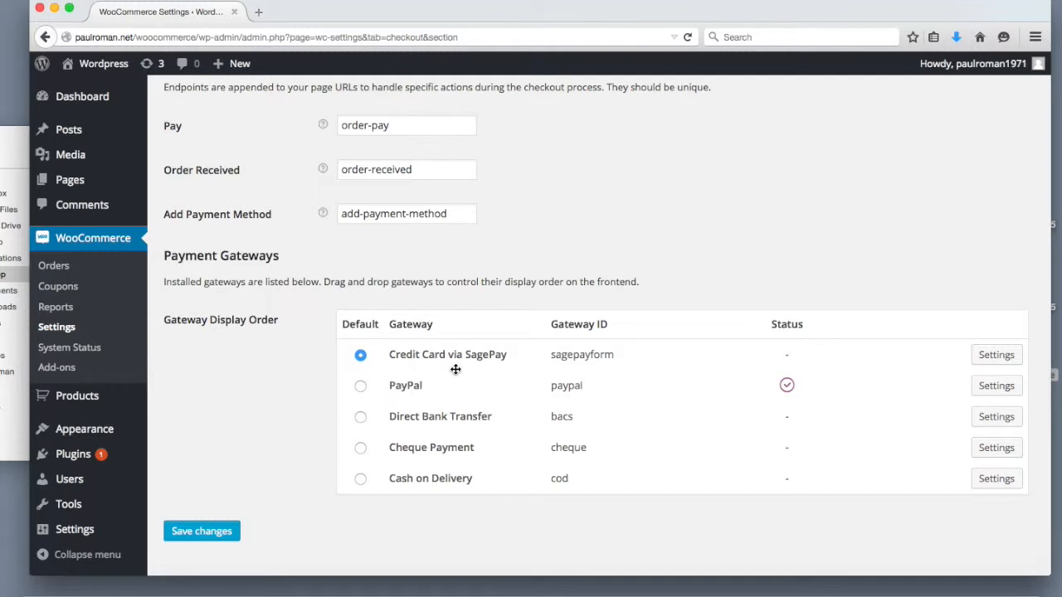
{"action": "mouse_move", "coordinate": [789, 388]}
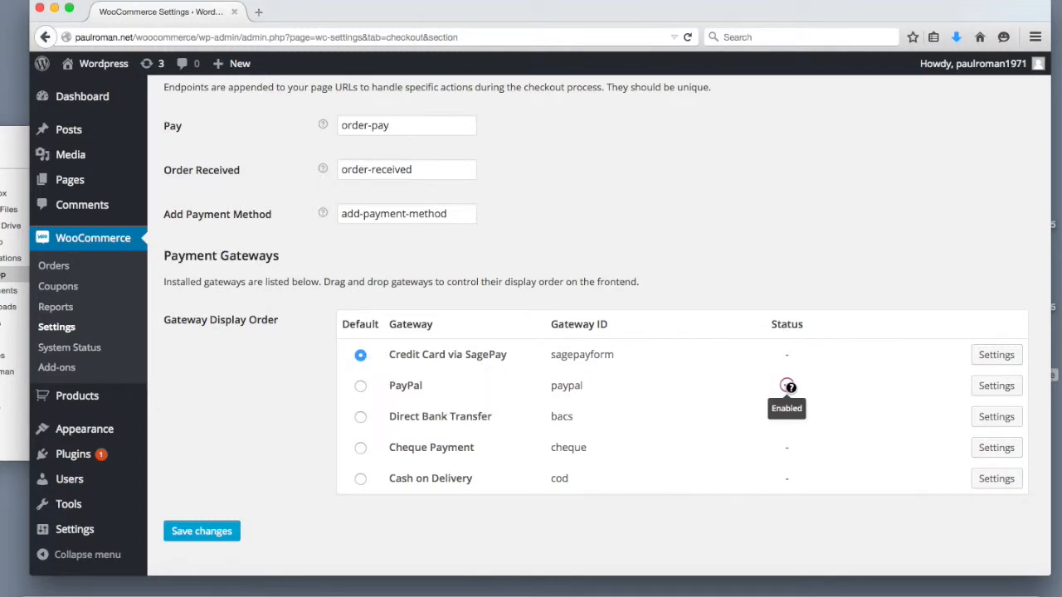
{"action": "scroll", "coordinate": [747, 394], "scroll_direction": "up", "scroll_amount": 1}
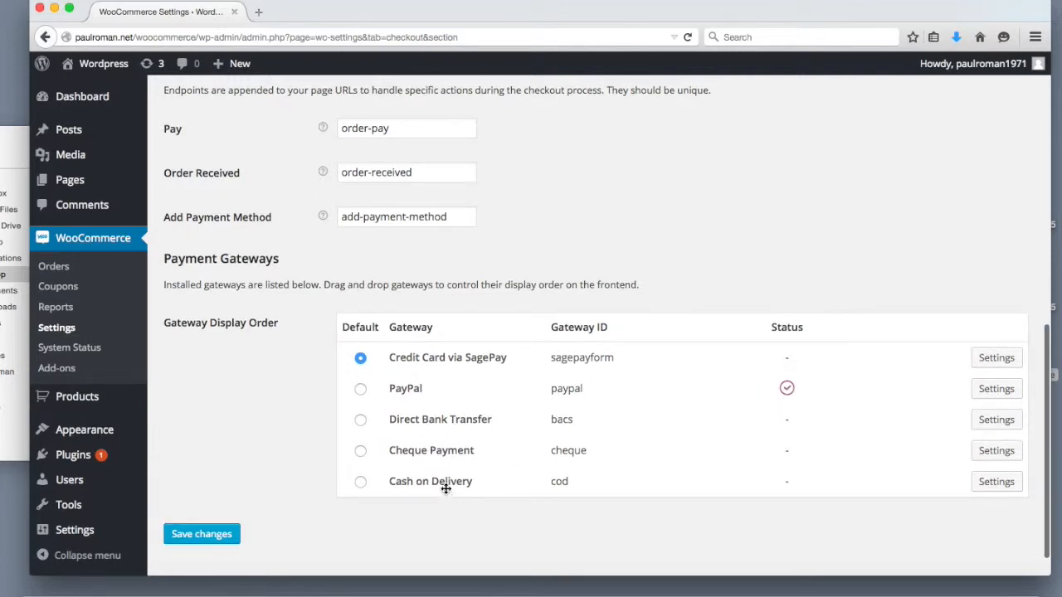
{"action": "left_click", "coordinate": [222, 537]}
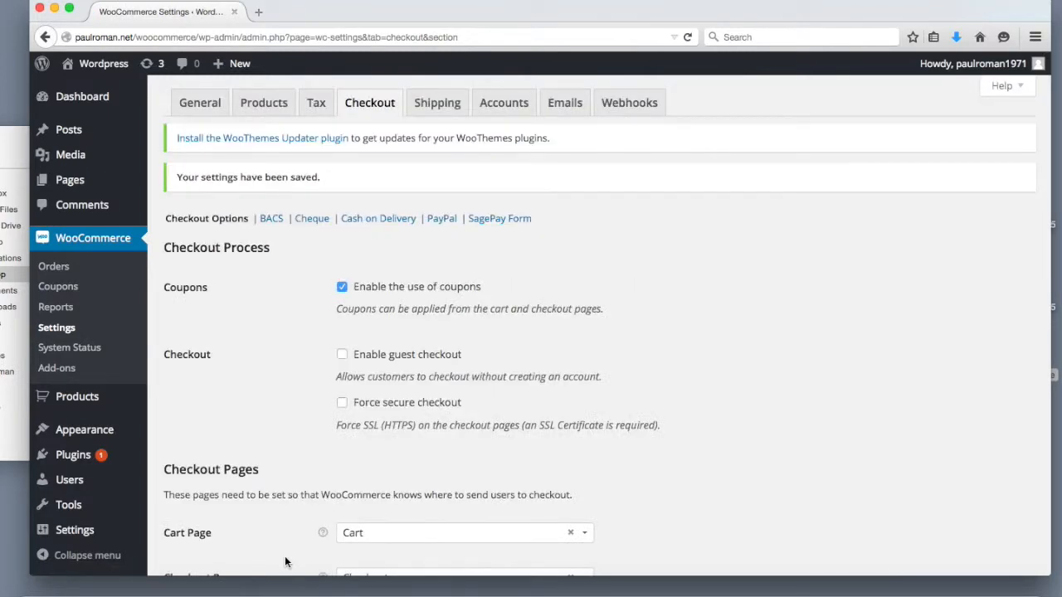
Check the gateway display order and the rest of the saved Checkout Options
{"action": "scroll", "coordinate": [284, 562], "scroll_direction": "down", "scroll_amount": 10}
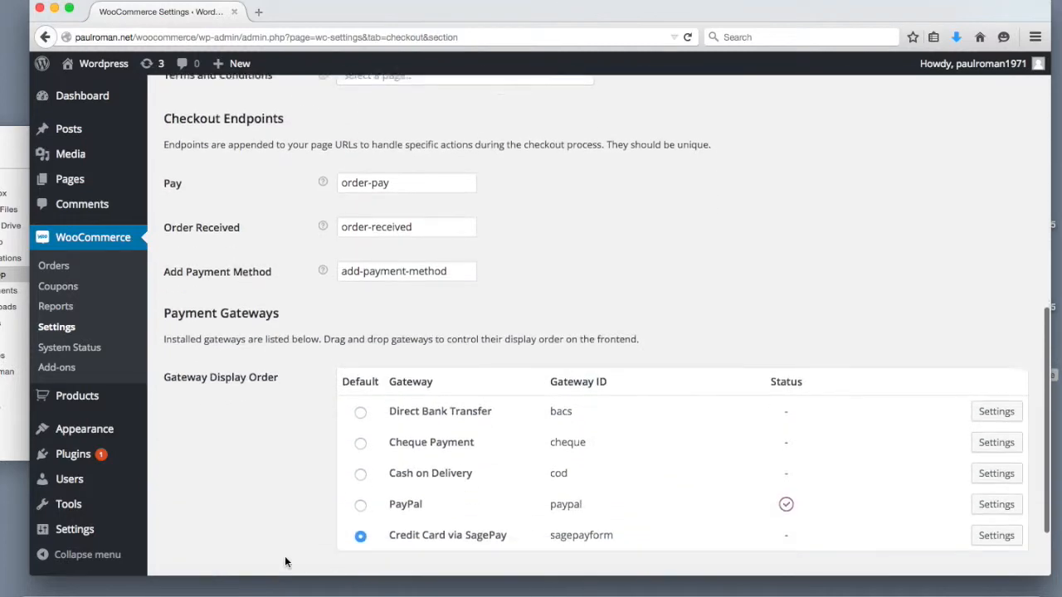
{"action": "scroll", "coordinate": [284, 563], "scroll_direction": "down", "scroll_amount": 3}
{"action": "scroll", "coordinate": [285, 560], "scroll_direction": "up", "scroll_amount": 15}
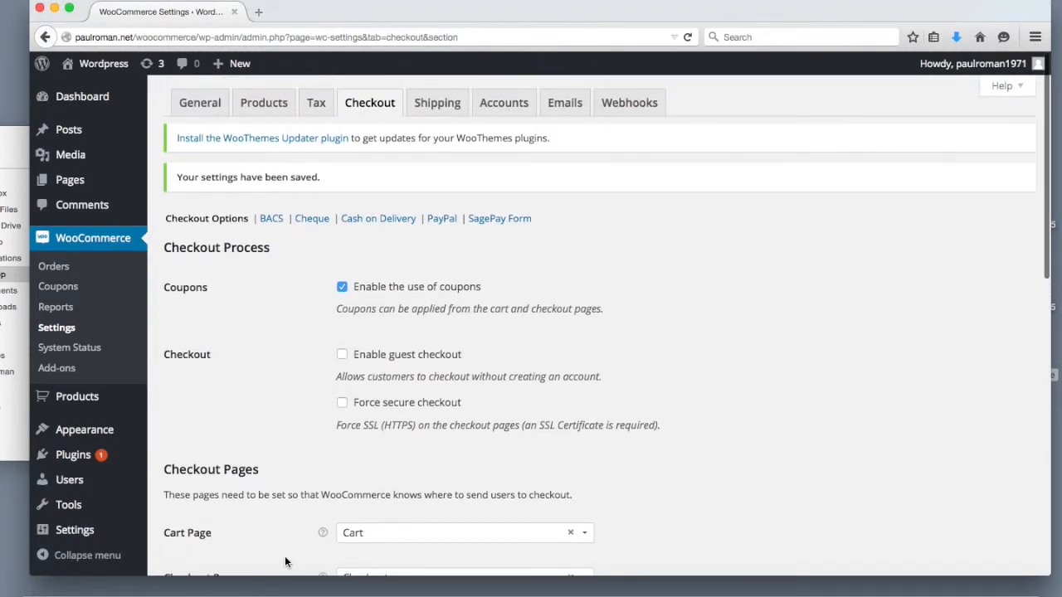
{"action": "scroll", "coordinate": [285, 562], "scroll_direction": "down", "scroll_amount": 5}
{"action": "scroll", "coordinate": [284, 562], "scroll_direction": "up", "scroll_amount": 5}
Switch to Finder, widen the file name column to examine the plugins in the Payment Gateways folder, and return to the browser
{"action": "left_click", "coordinate": [14, 153]}
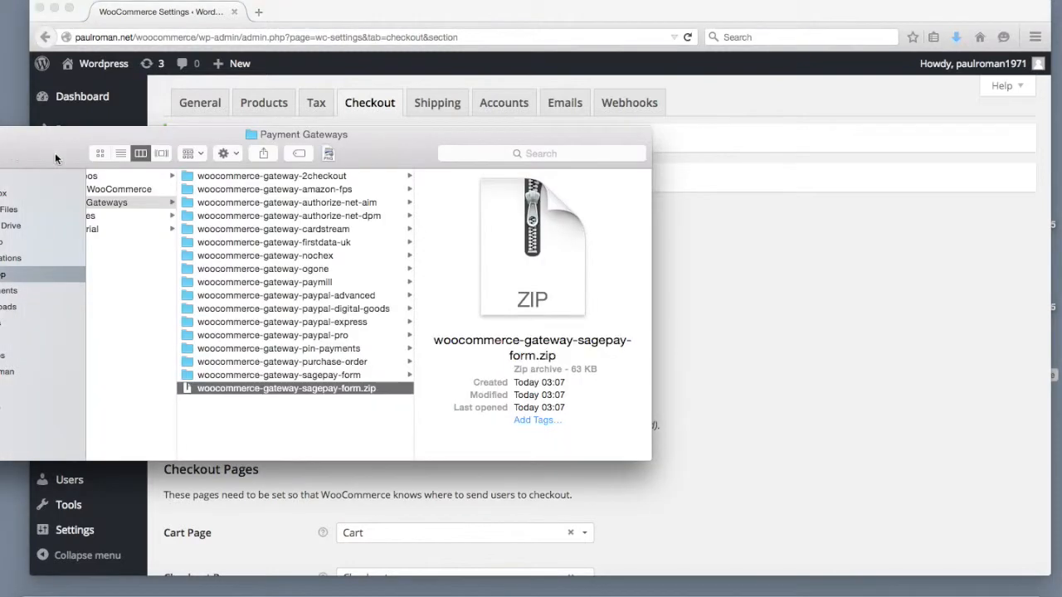
{"action": "left_click_drag", "start_coordinate": [413, 257], "coordinate": [430, 257]}
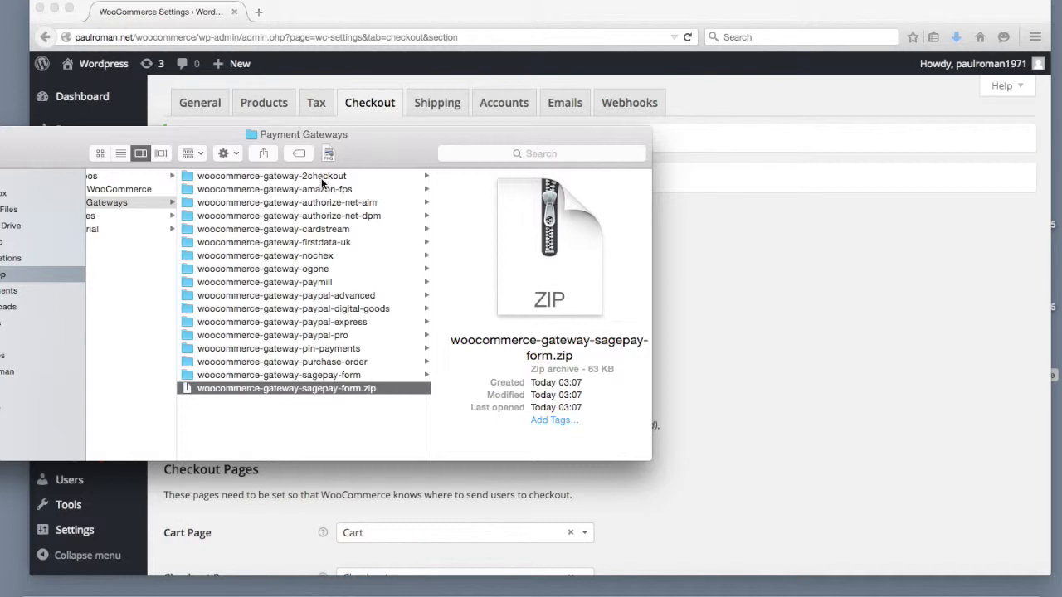
{"action": "left_click", "coordinate": [199, 12]}
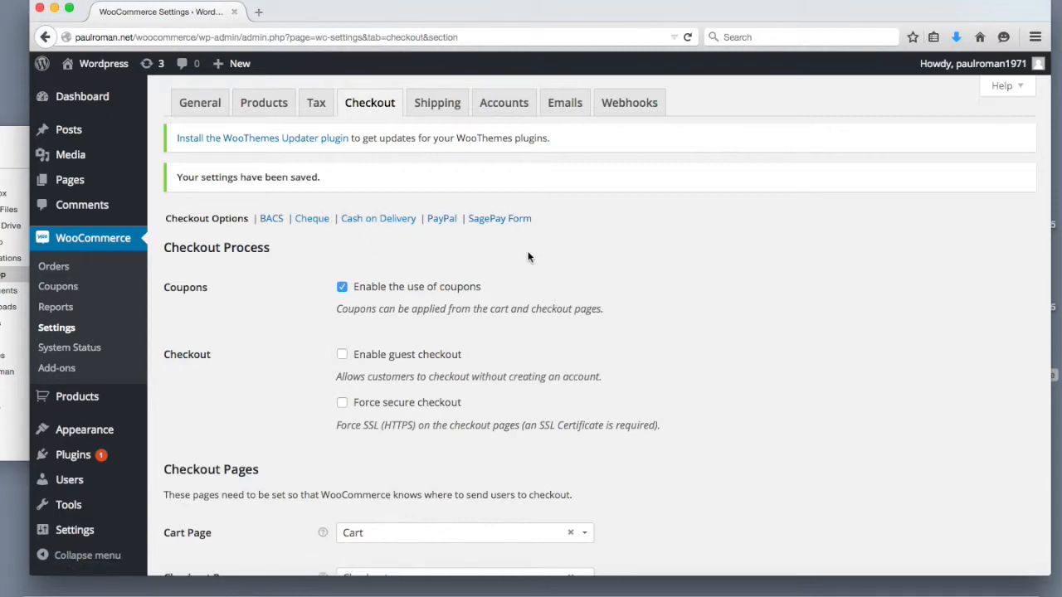
Save the Checkout Options again with Credit Card via SagePay as the default gateway
{"action": "scroll", "coordinate": [528, 257], "scroll_direction": "down", "scroll_amount": 2}
{"action": "scroll", "coordinate": [528, 256], "scroll_direction": "down", "scroll_amount": 10}
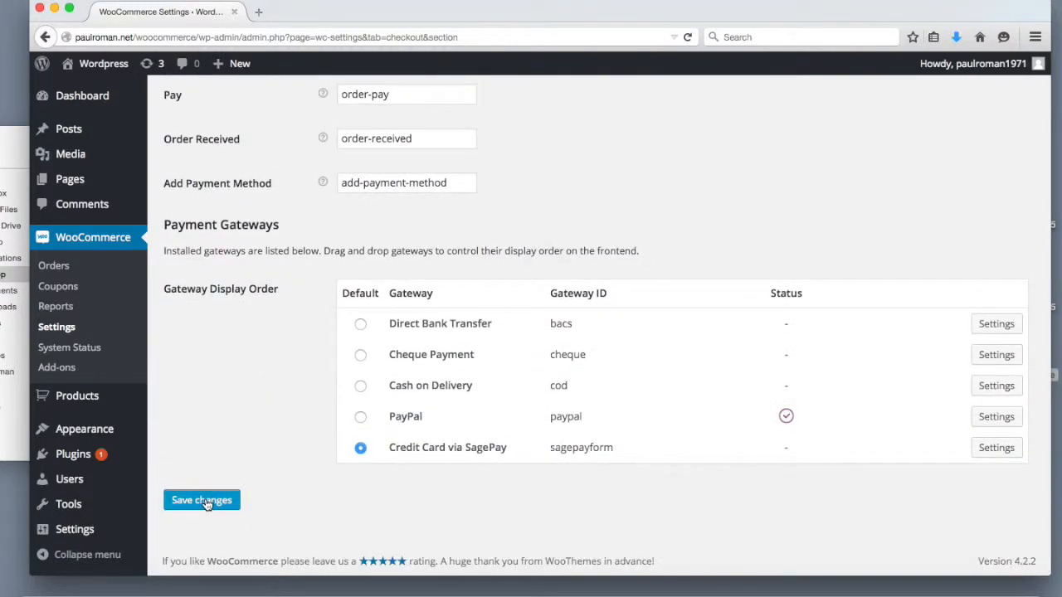
{"action": "left_click", "coordinate": [203, 501]}
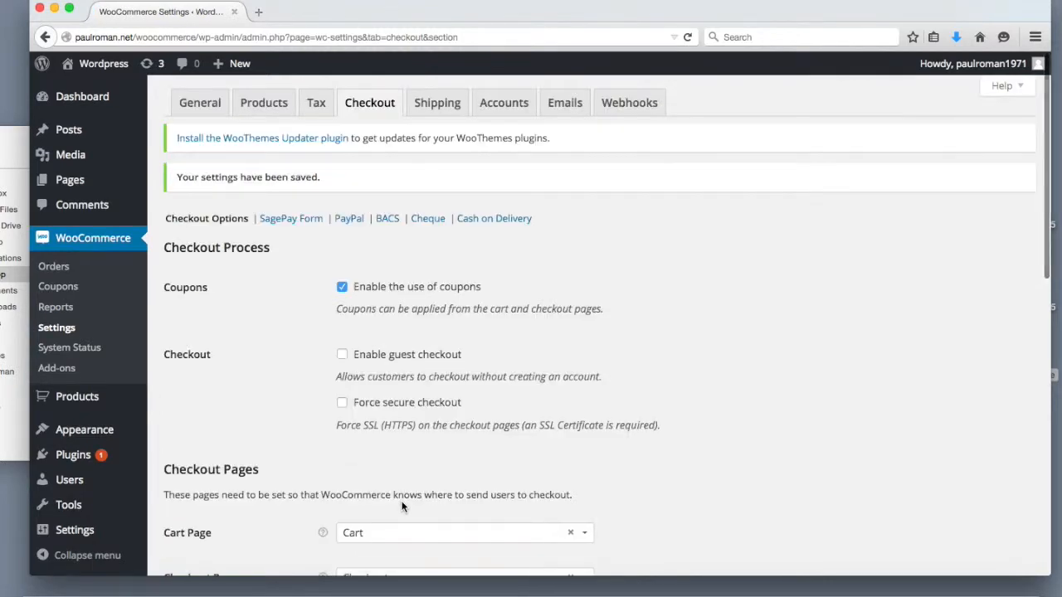
{"action": "scroll", "coordinate": [403, 506], "scroll_direction": "down", "scroll_amount": 3}
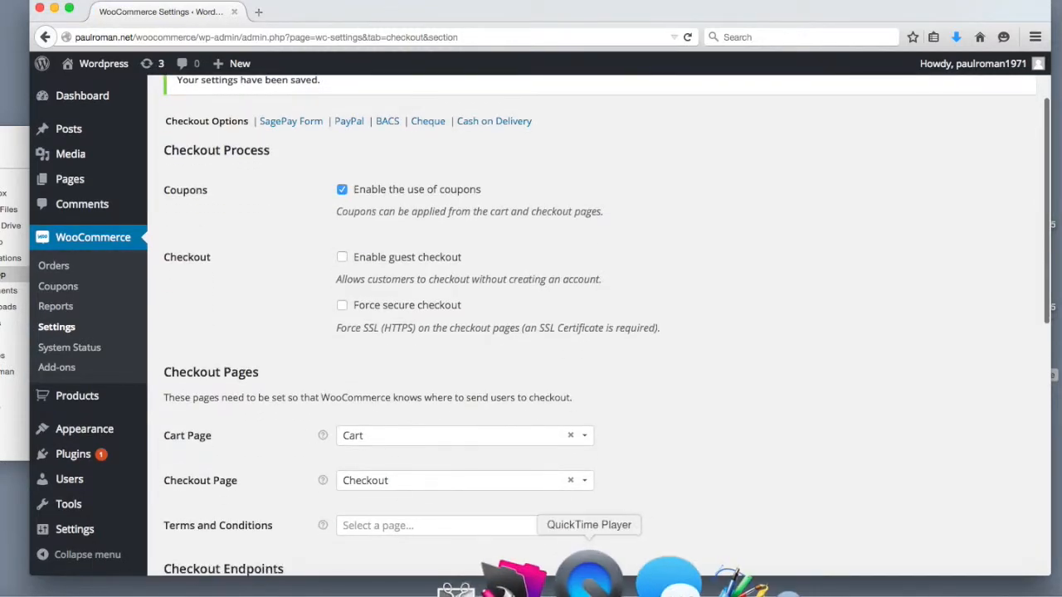
{"action": "left_click", "coordinate": [590, 581]}
{"action": "right_click", "coordinate": [590, 581]}
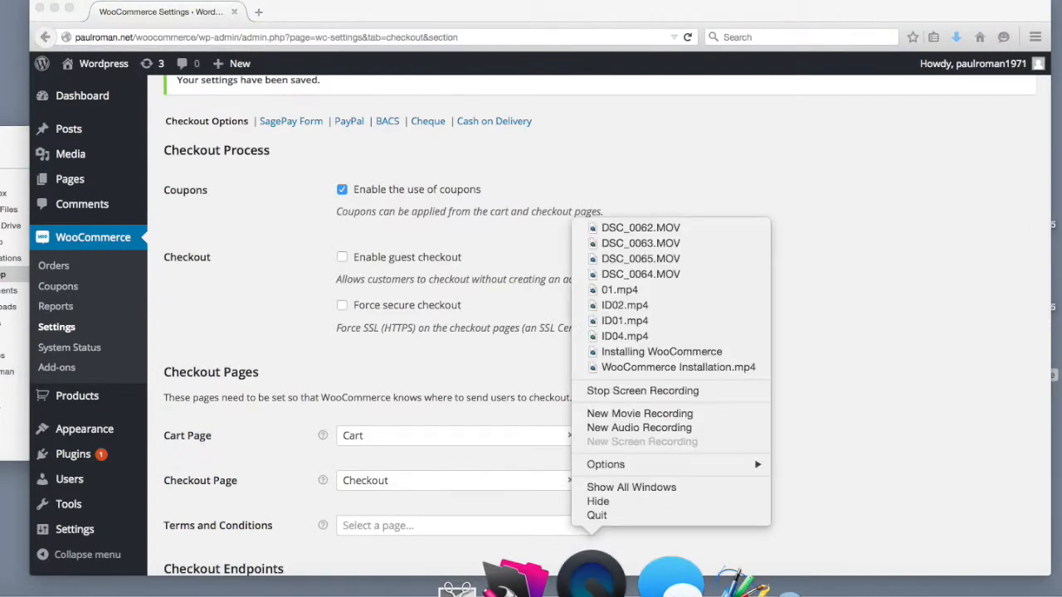